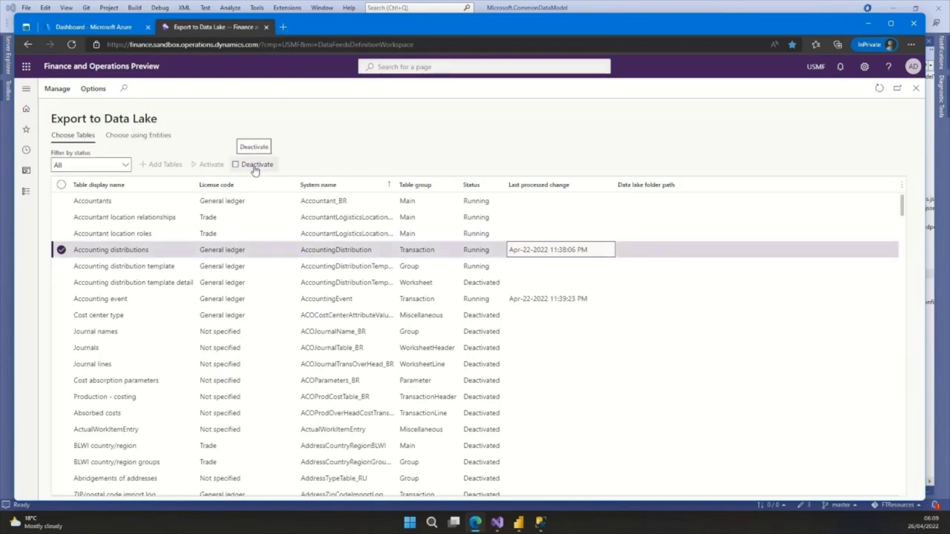
Show the entity-based table selection for Export to Data Lake.
{"action": "left_click", "coordinate": [138, 135]}
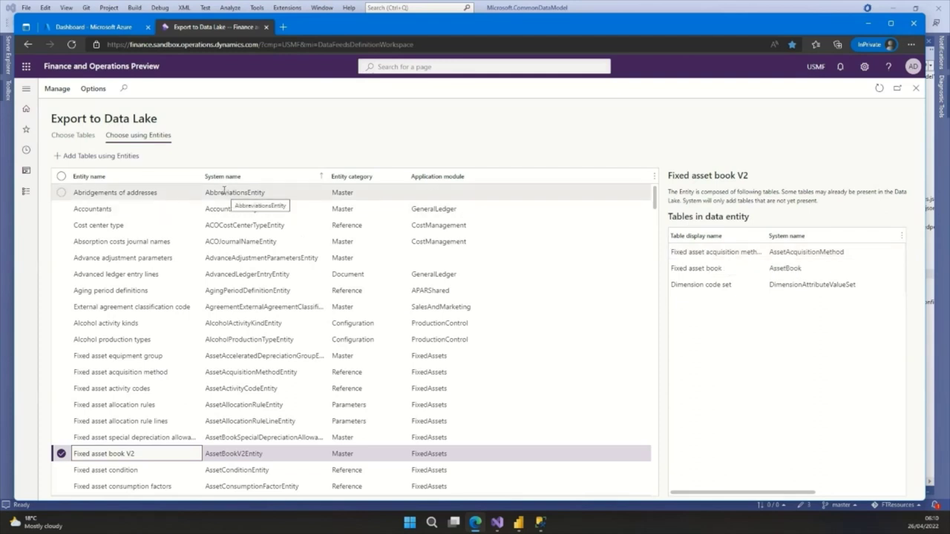
In the Azure portal, browse the ftfinanced365fo storage account's dynamics365-financeandoperations container to the finance.sandbox.operations.dynamics.com/Entities/Finance folder.
{"action": "left_click", "coordinate": [113, 30]}
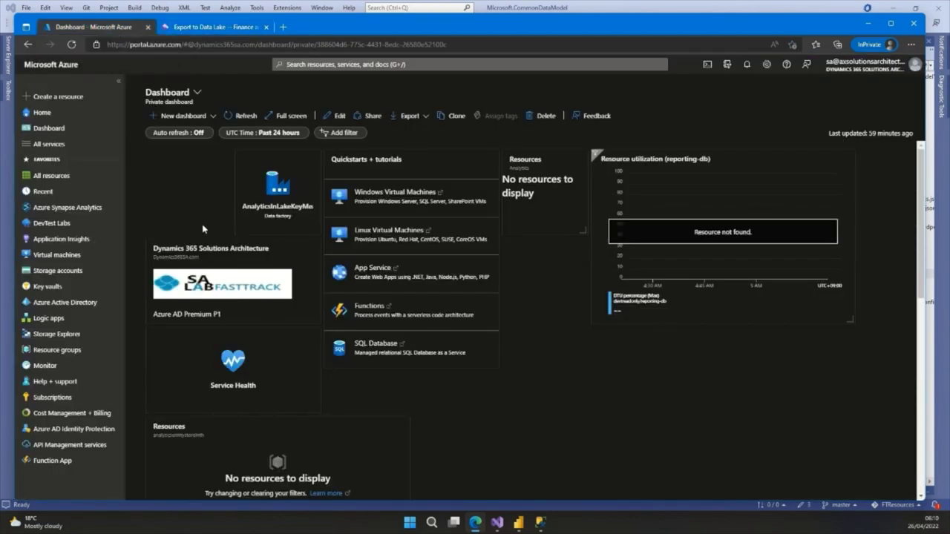
{"action": "left_click", "coordinate": [86, 271]}
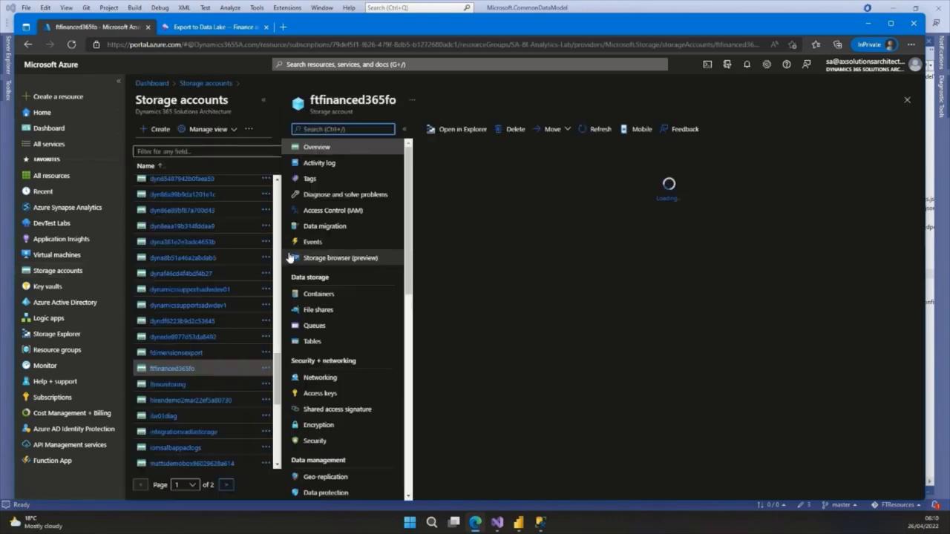
{"action": "left_click", "coordinate": [334, 297]}
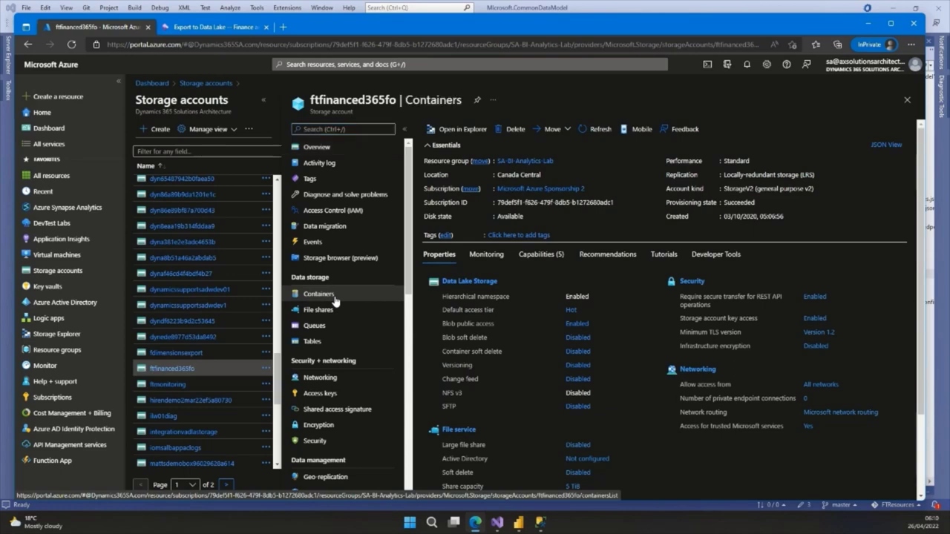
{"action": "left_click", "coordinate": [510, 206]}
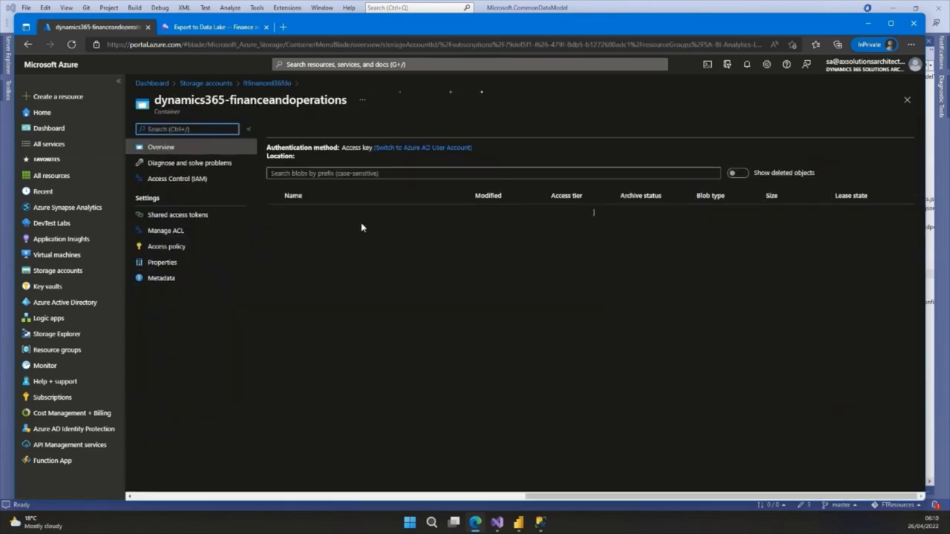
{"action": "left_click", "coordinate": [375, 227]}
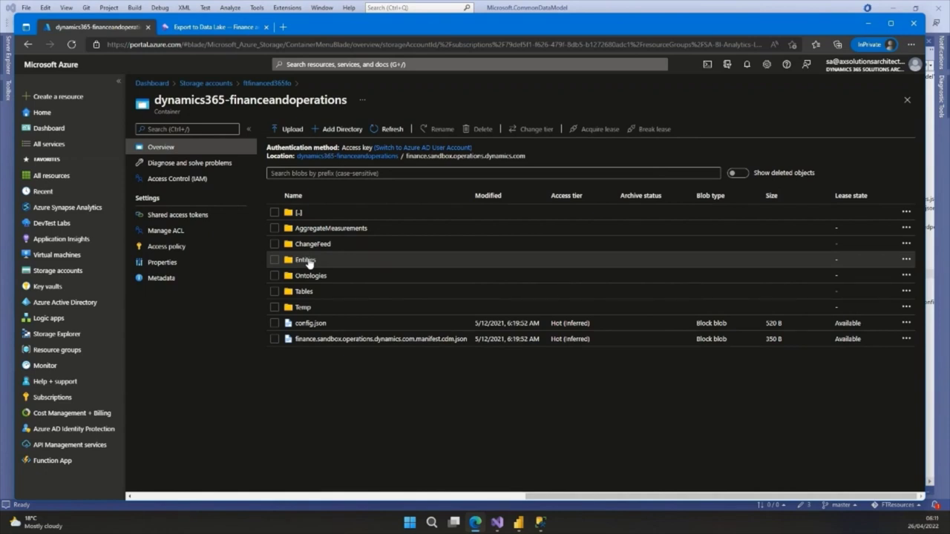
{"action": "double_click", "coordinate": [308, 262]}
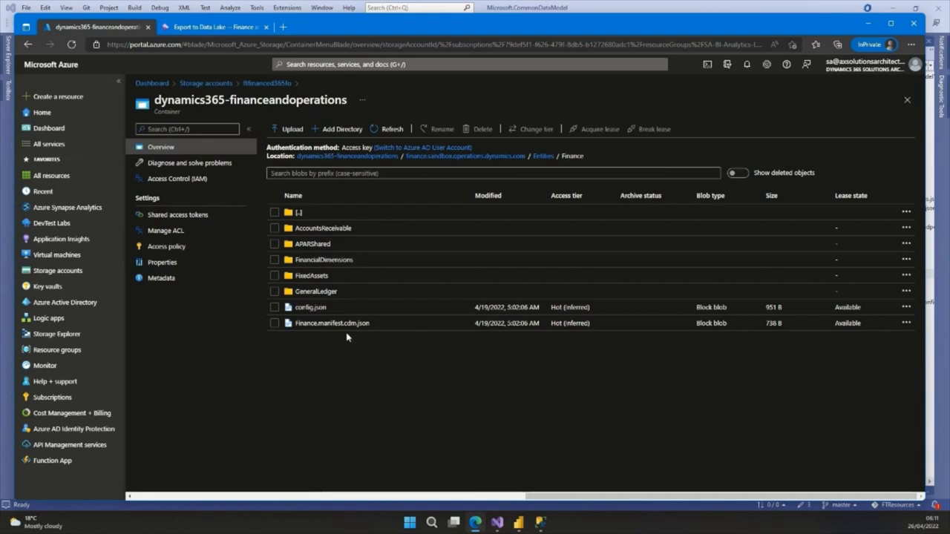
Switch to Visual Studio, view the CDMUtil_ConsoleApp and CDMUtil_AzureFunctions project files, and return to the Azure portal.
{"action": "left_click", "coordinate": [497, 524]}
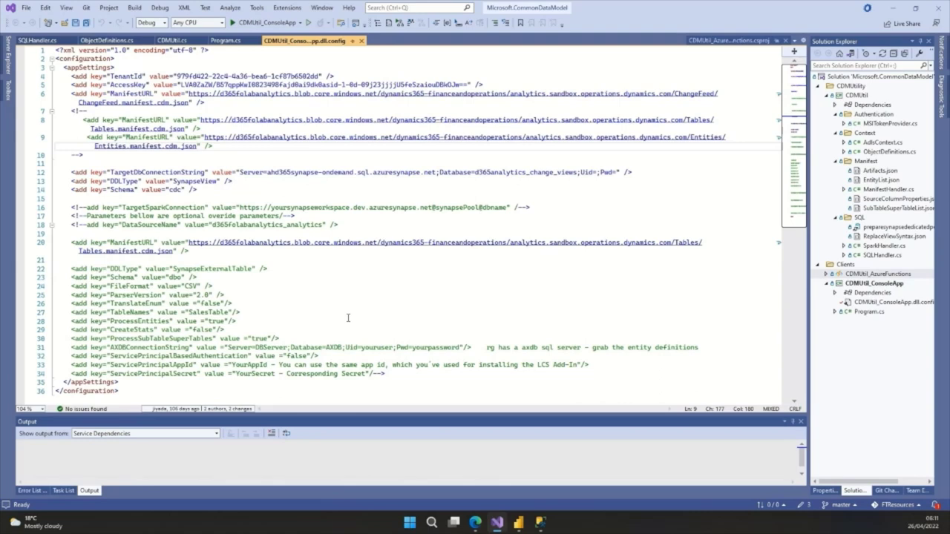
{"action": "double_click", "coordinate": [880, 284]}
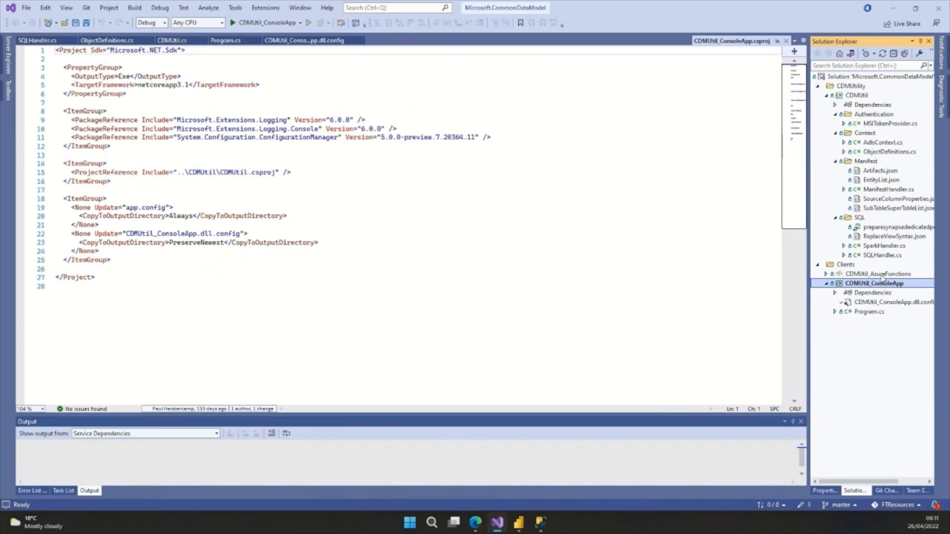
{"action": "left_click", "coordinate": [883, 276]}
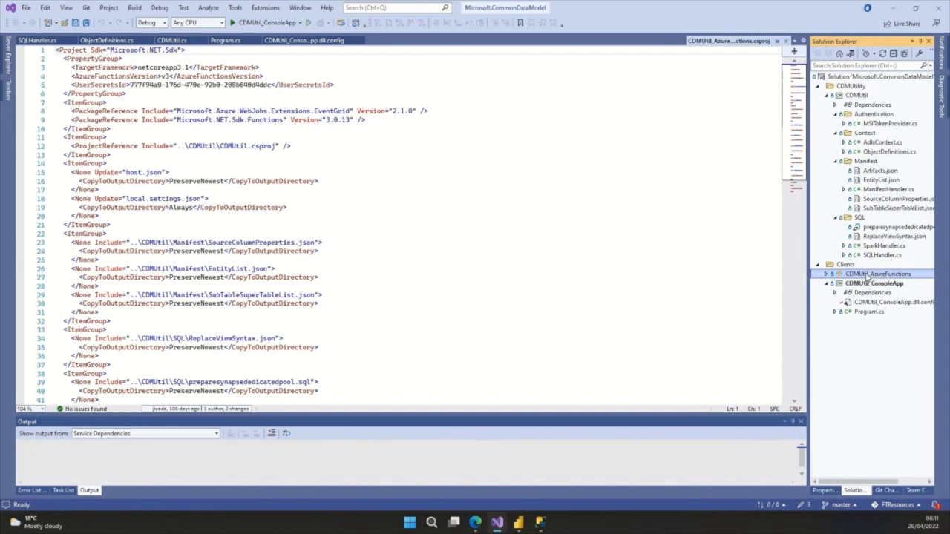
{"action": "left_click", "coordinate": [891, 9]}
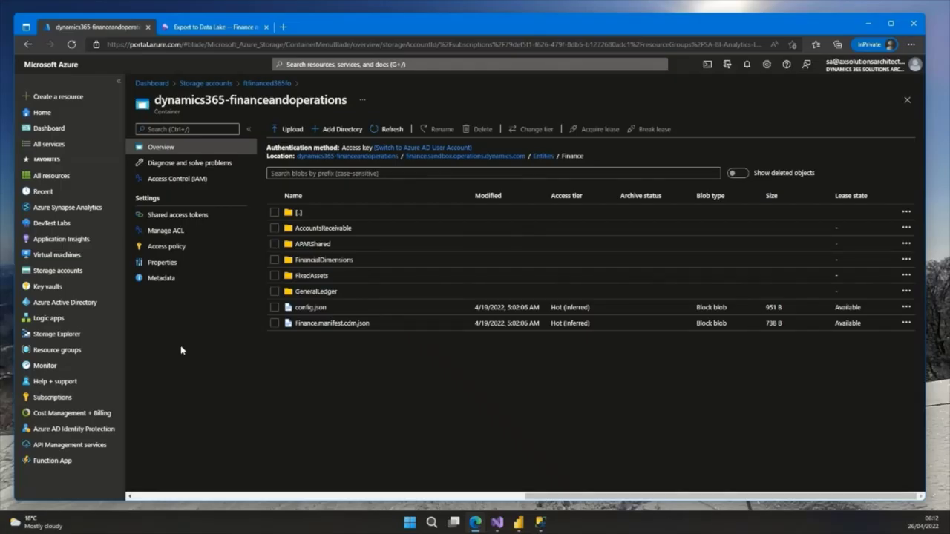
View the filters of the finance-cdm-json-created event subscription on the ftfinanced365fo storage account.
{"action": "left_click", "coordinate": [265, 84]}
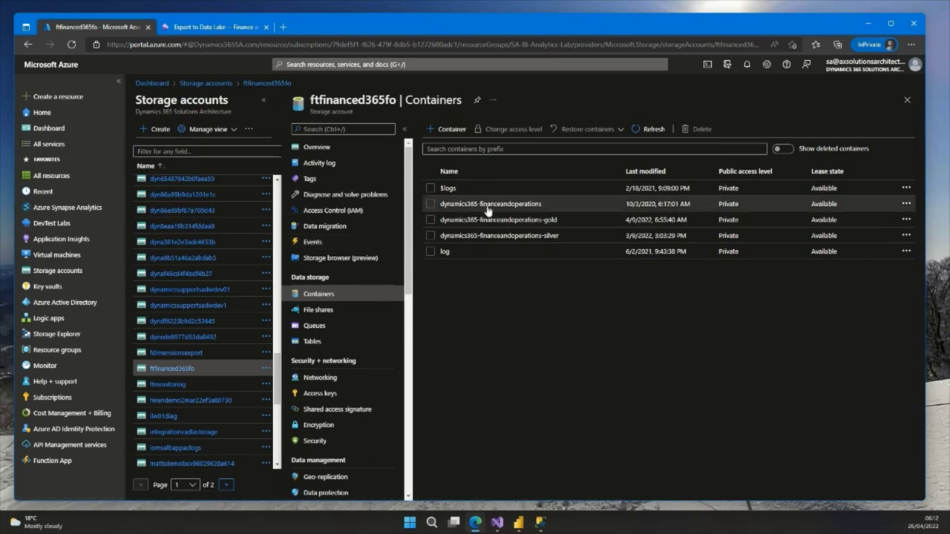
{"action": "left_click", "coordinate": [343, 243]}
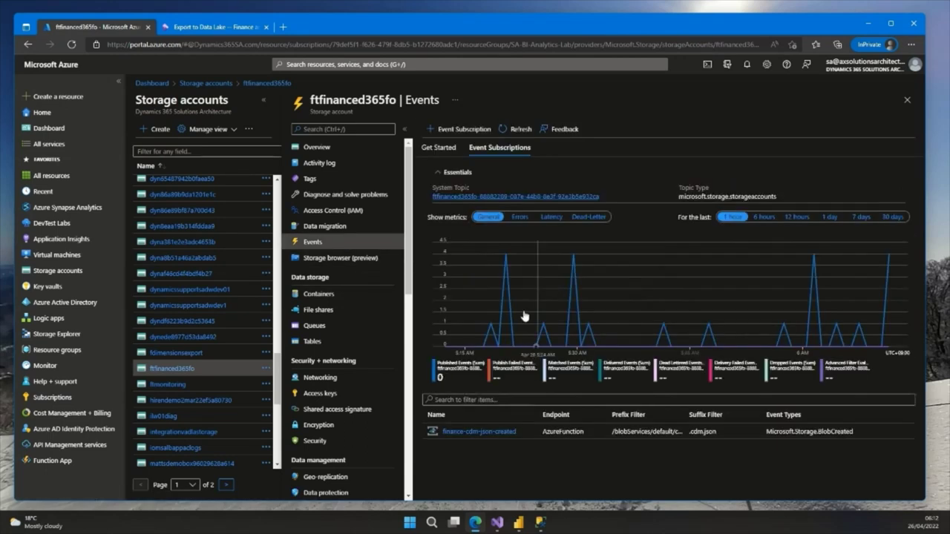
{"action": "left_click", "coordinate": [501, 433]}
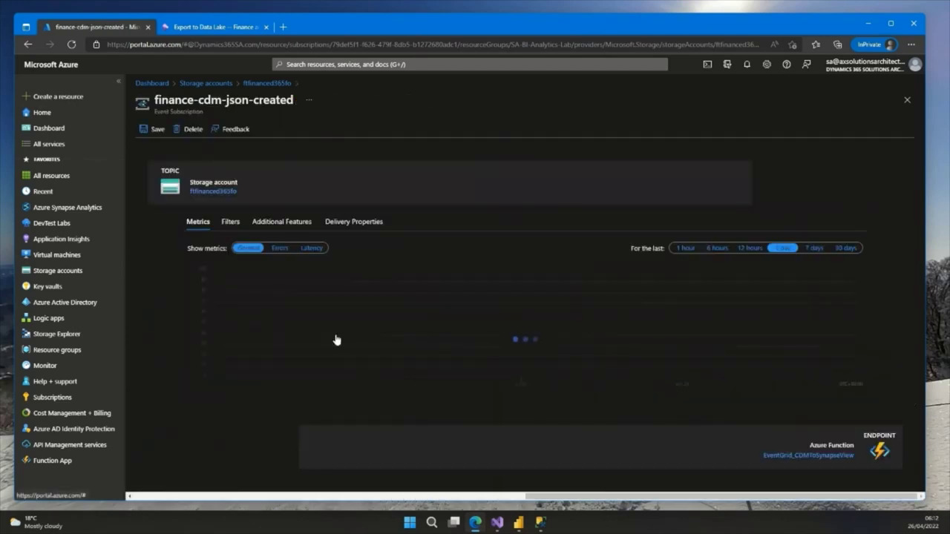
{"action": "left_click", "coordinate": [231, 223]}
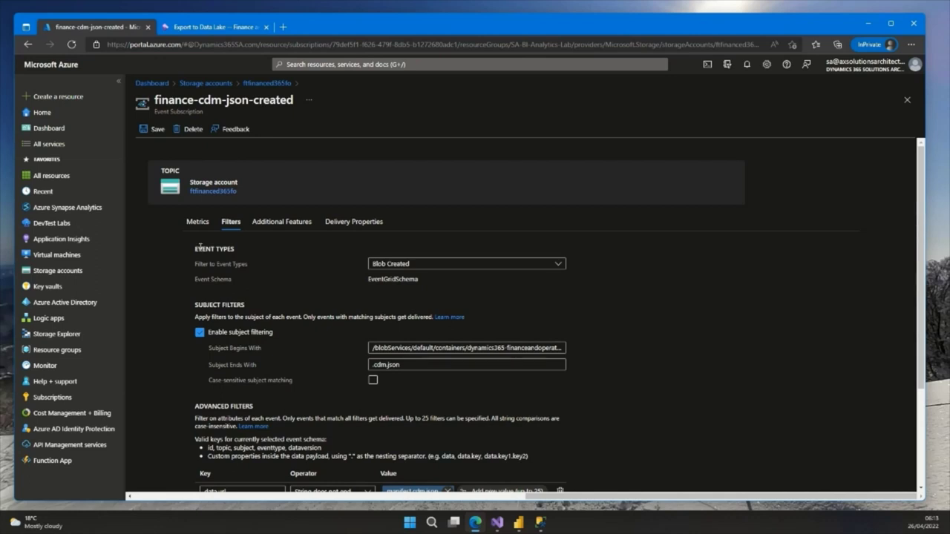
Open the financesynapseanalytics Synapse workspace and locate its serverless SQL endpoint.
{"action": "mouse_move", "coordinate": [74, 208]}
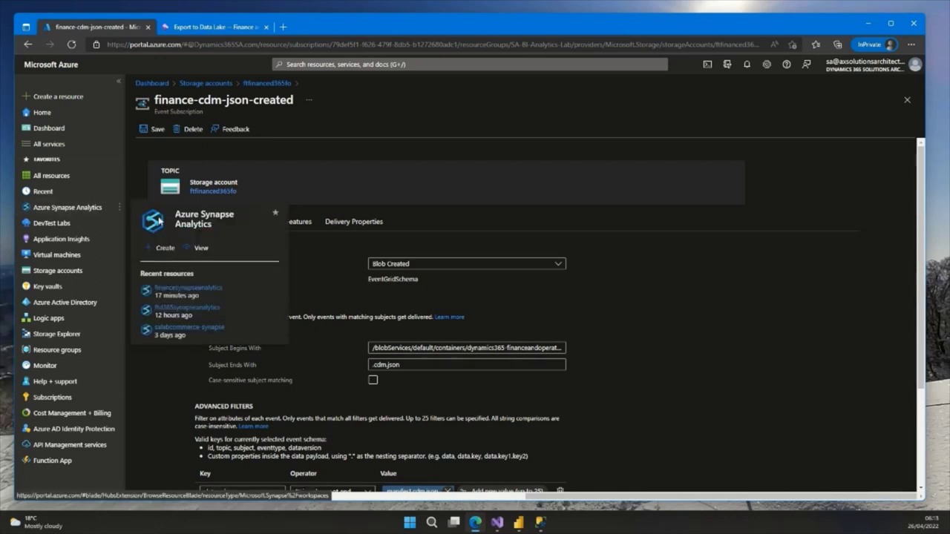
{"action": "left_click", "coordinate": [212, 288]}
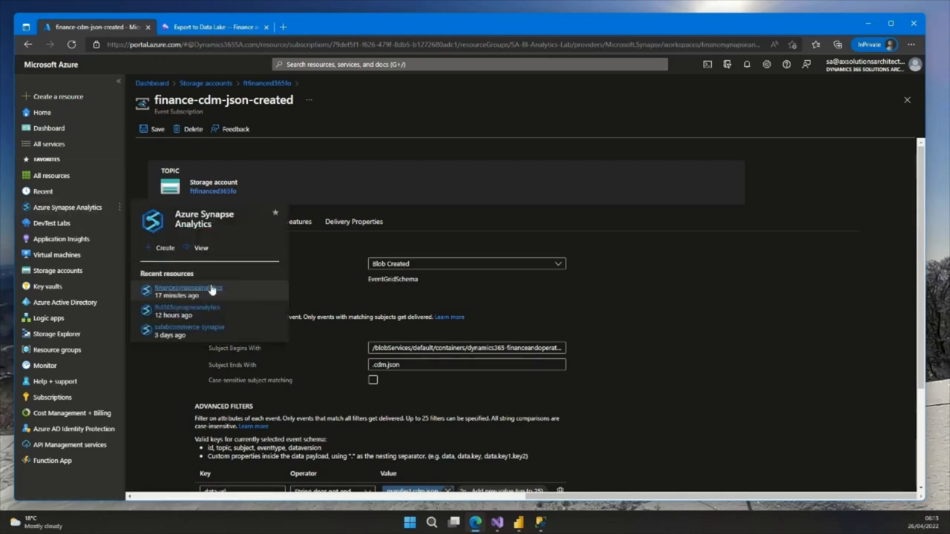
{"action": "left_click_drag", "start_coordinate": [684, 243], "coordinate": [844, 244]}
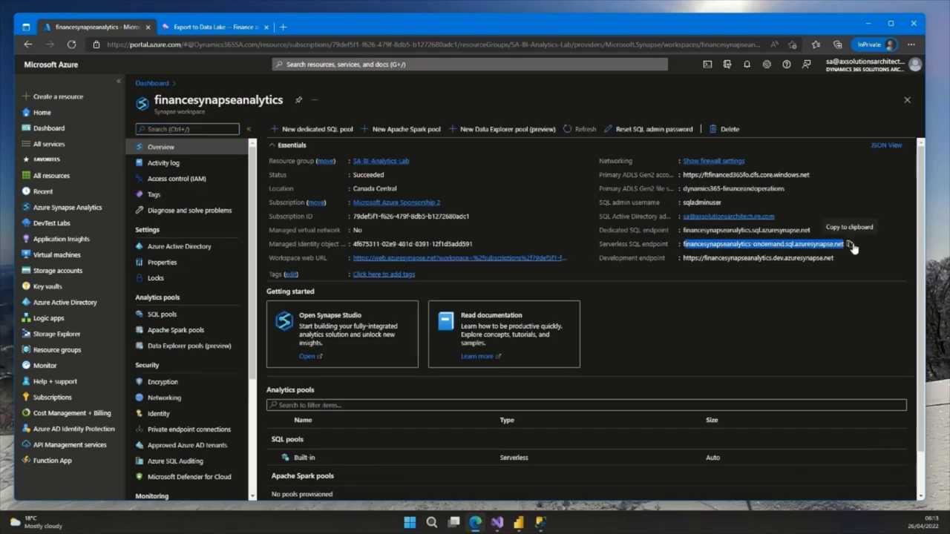
{"action": "left_click", "coordinate": [894, 232]}
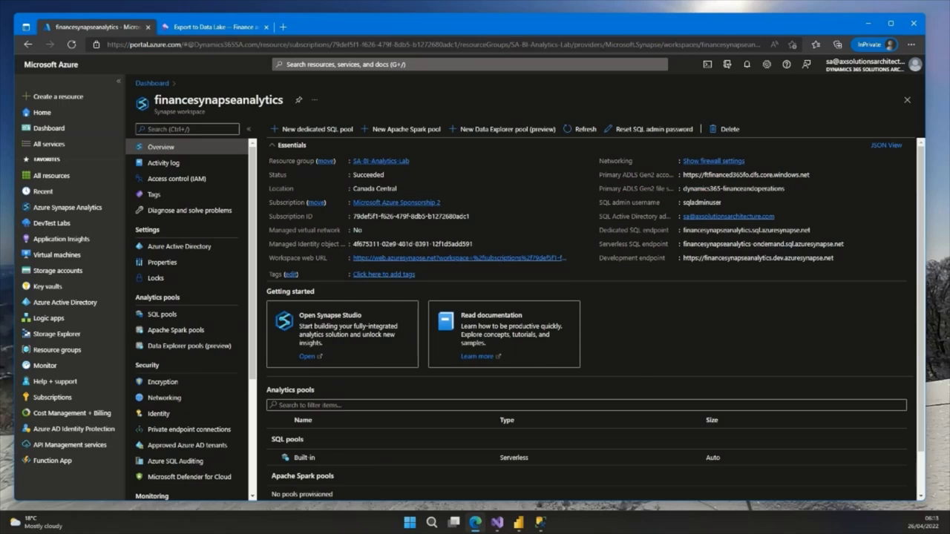
Switch to SQL Server Management Studio and examine the dynamics365_financeandoperations_finance_sandbox views and the definition of datamodel.GeneralJournalTransactions.
{"action": "left_click", "coordinate": [542, 524]}
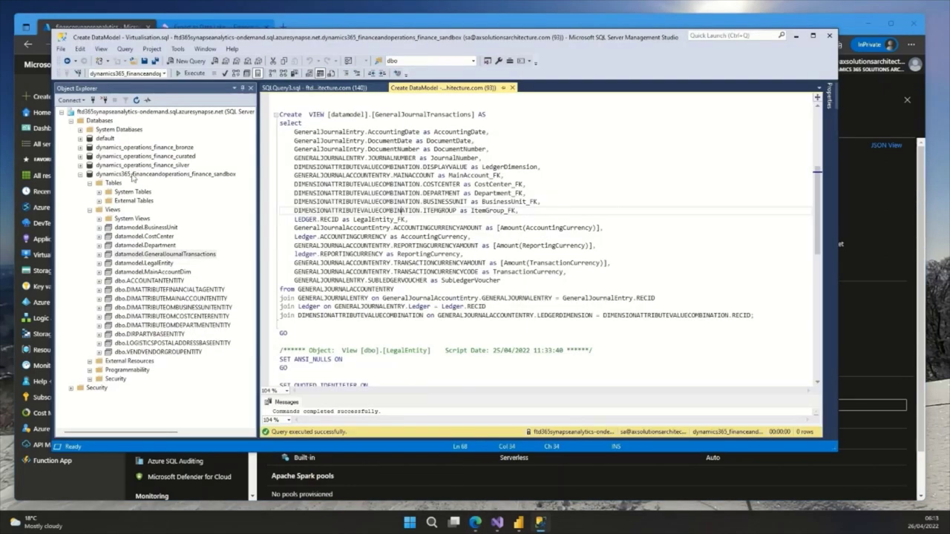
{"action": "left_click", "coordinate": [132, 174]}
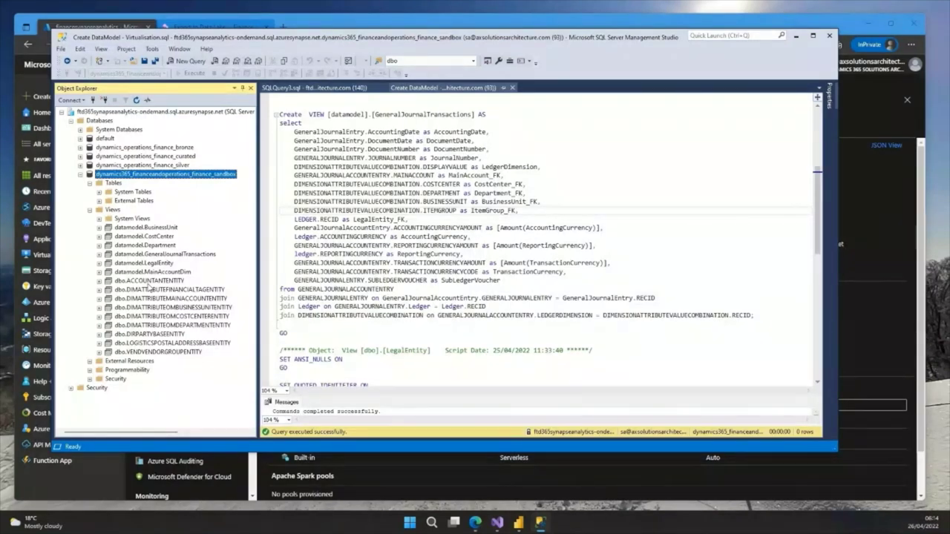
{"action": "left_click", "coordinate": [149, 283]}
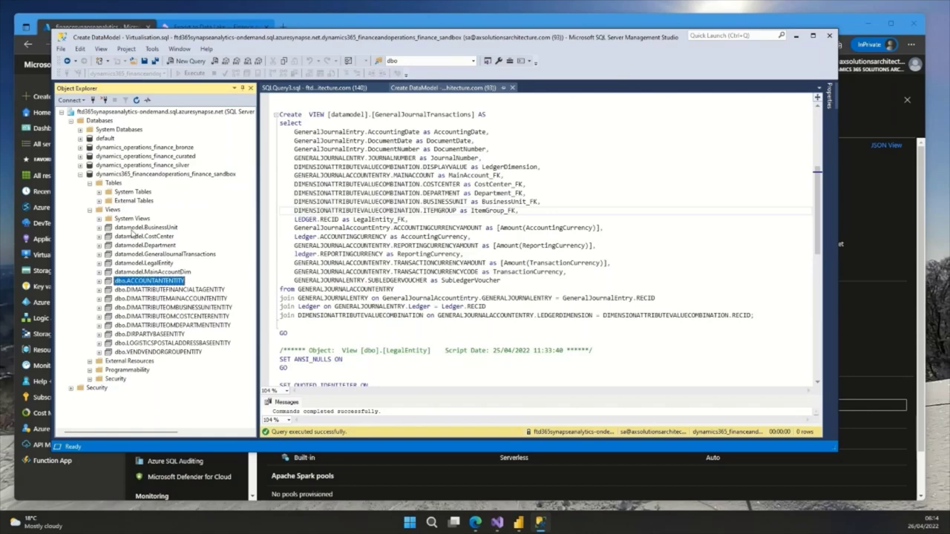
{"action": "left_click", "coordinate": [133, 228]}
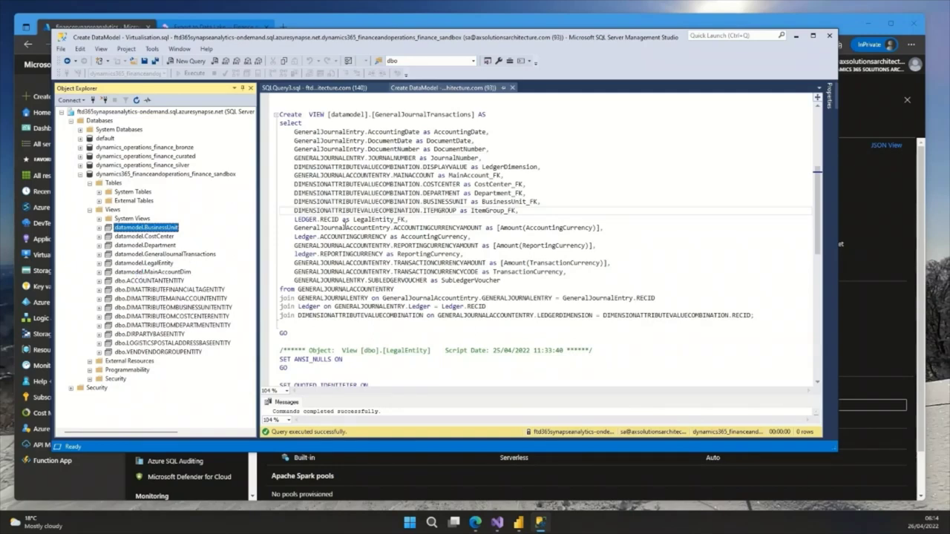
{"action": "left_click", "coordinate": [355, 219]}
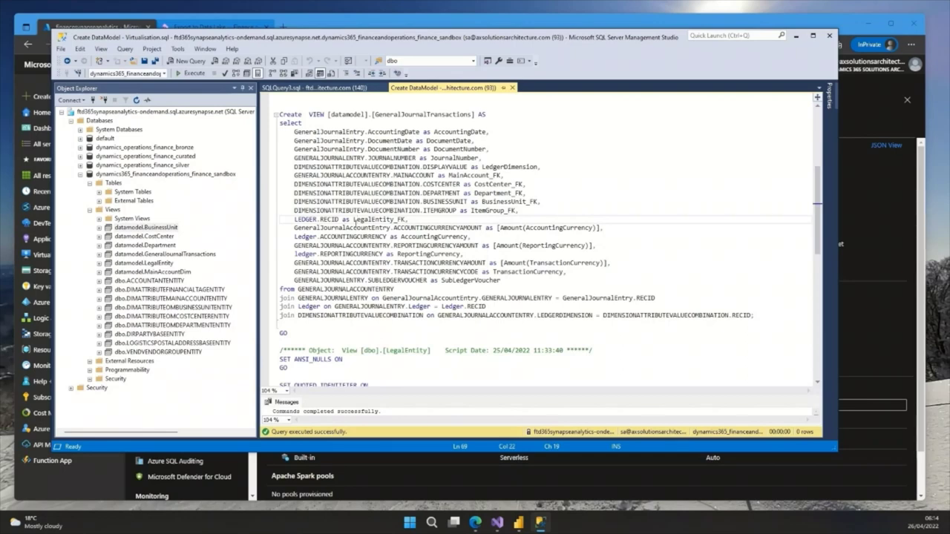
{"action": "left_click", "coordinate": [398, 272]}
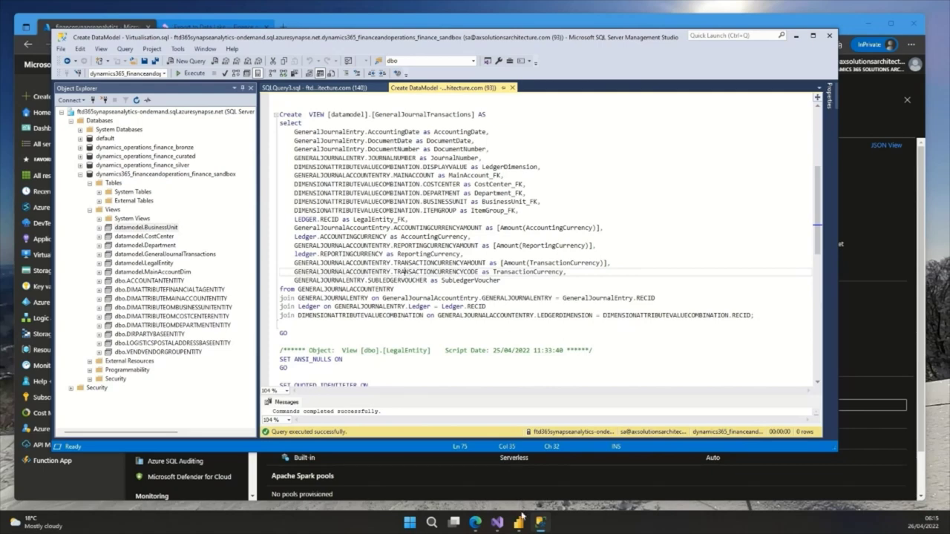
Switch to the GLReport_DataVirtualization model in Power BI Desktop and open the GeneralJournalTransactions table's query in the Advanced Editor.
{"action": "mouse_move", "coordinate": [519, 522]}
{"action": "left_click", "coordinate": [478, 464]}
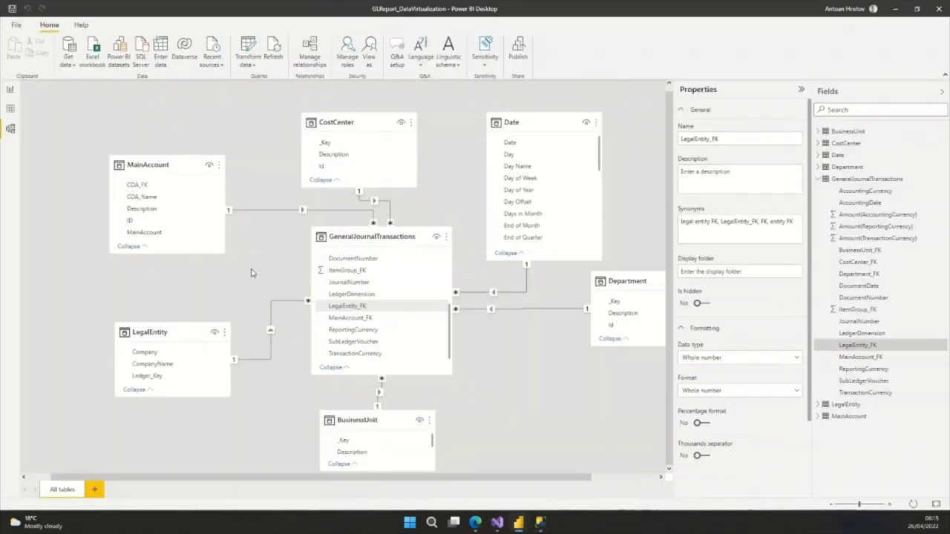
{"action": "left_click", "coordinate": [367, 238]}
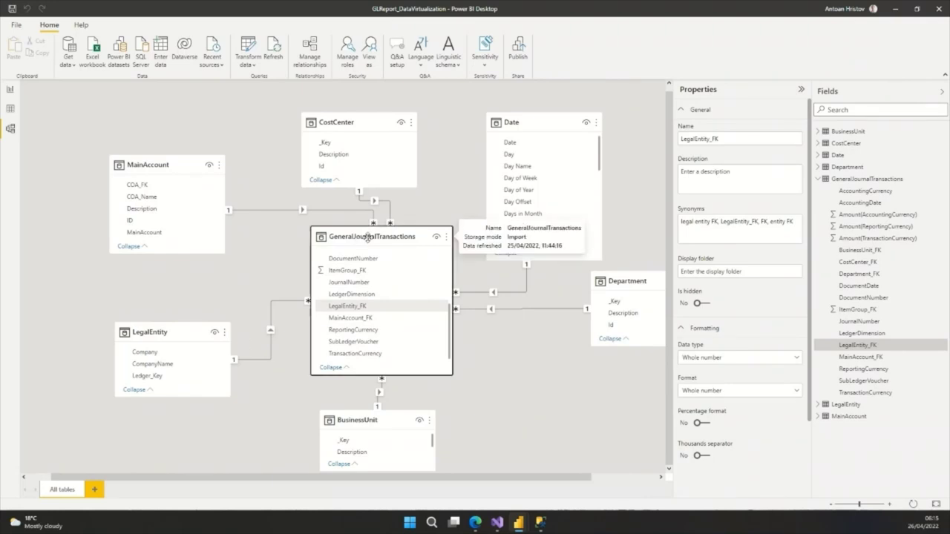
{"action": "left_click", "coordinate": [447, 238]}
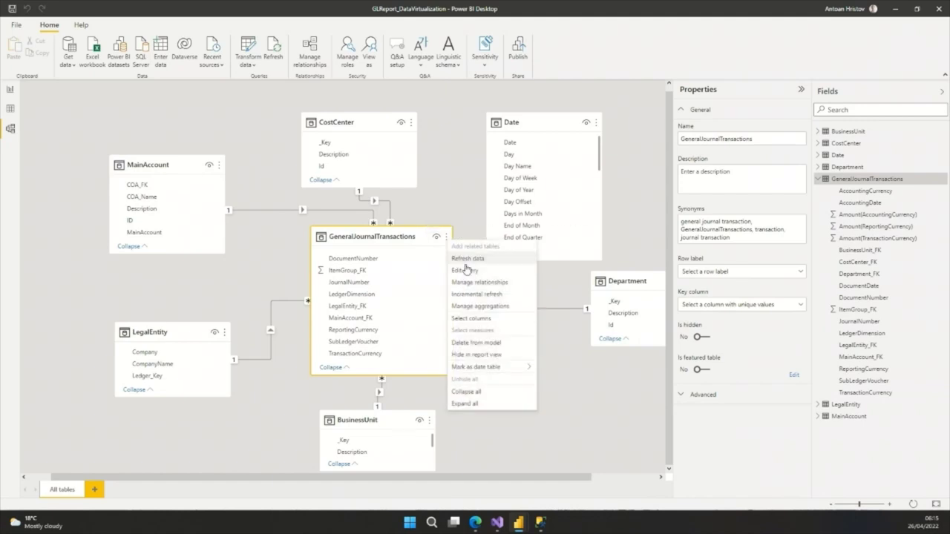
{"action": "left_click", "coordinate": [465, 272]}
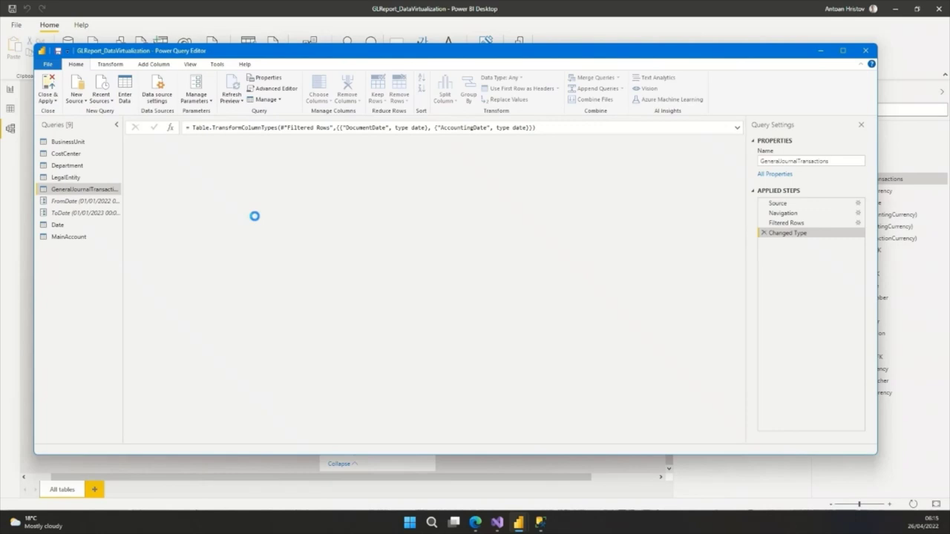
{"action": "left_click", "coordinate": [275, 89]}
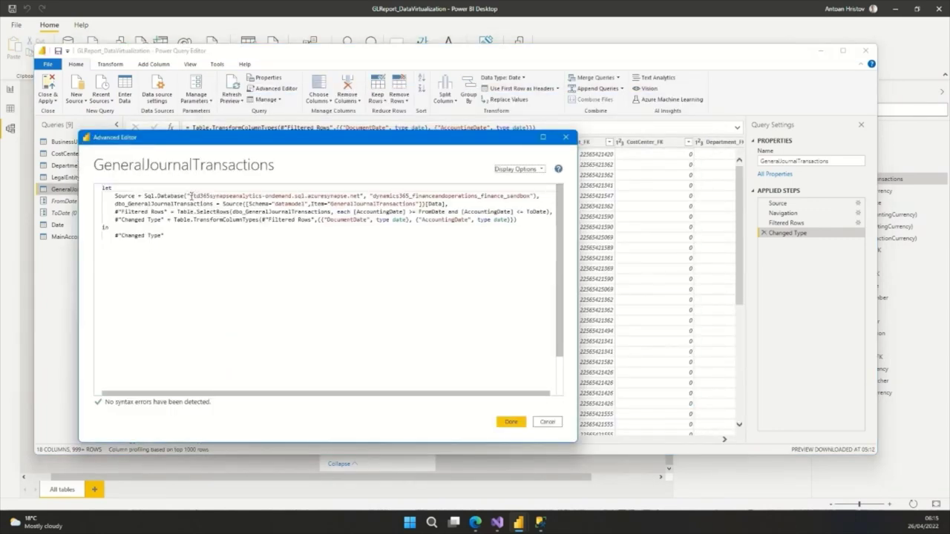
Examine the SQL endpoint and the GeneralJournalTransactions source item in the query code, and leave the editor without changes.
{"action": "left_click_drag", "start_coordinate": [192, 196], "coordinate": [360, 196]}
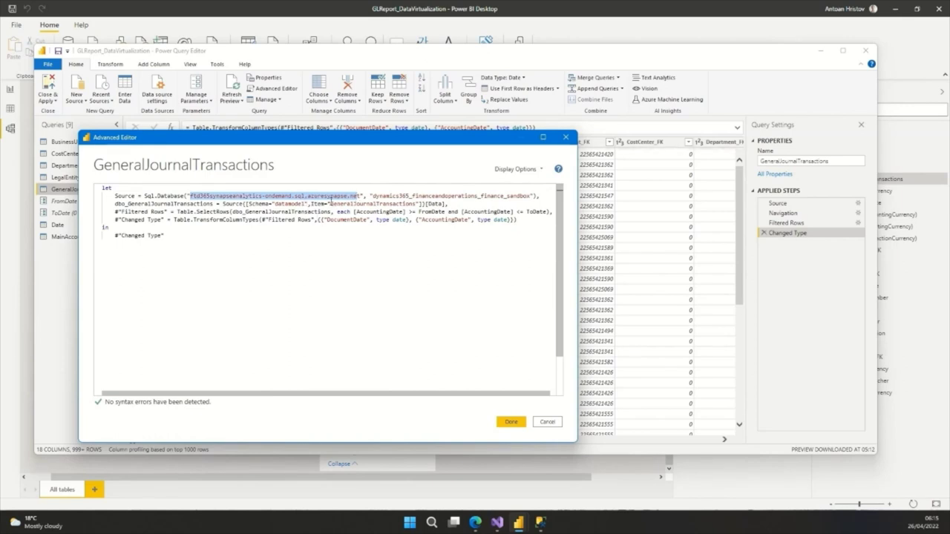
{"action": "left_click_drag", "start_coordinate": [331, 203], "coordinate": [416, 202]}
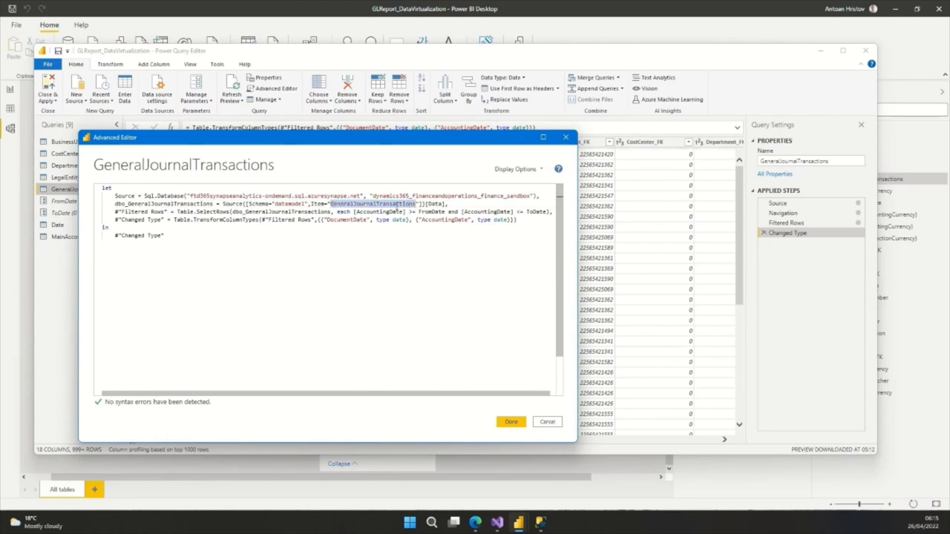
{"action": "left_click", "coordinate": [382, 260]}
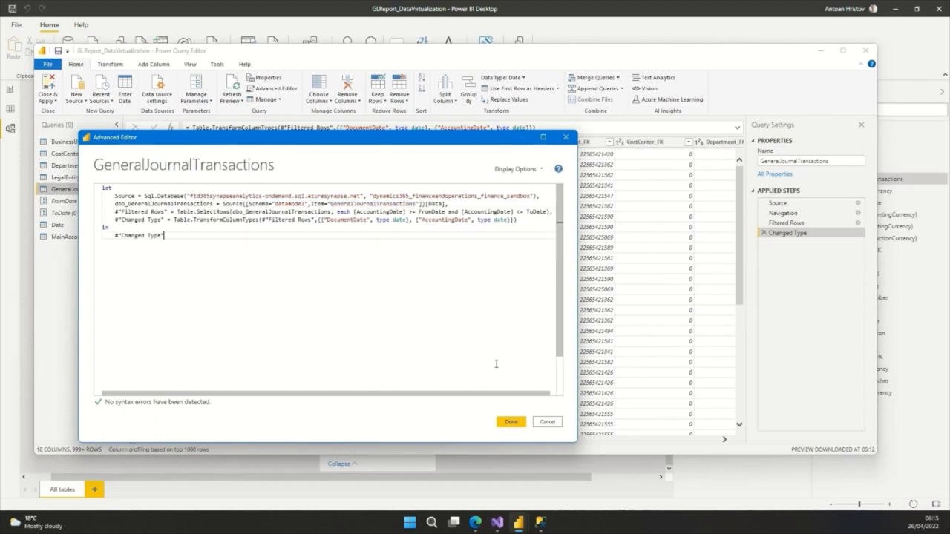
{"action": "left_click", "coordinate": [547, 422]}
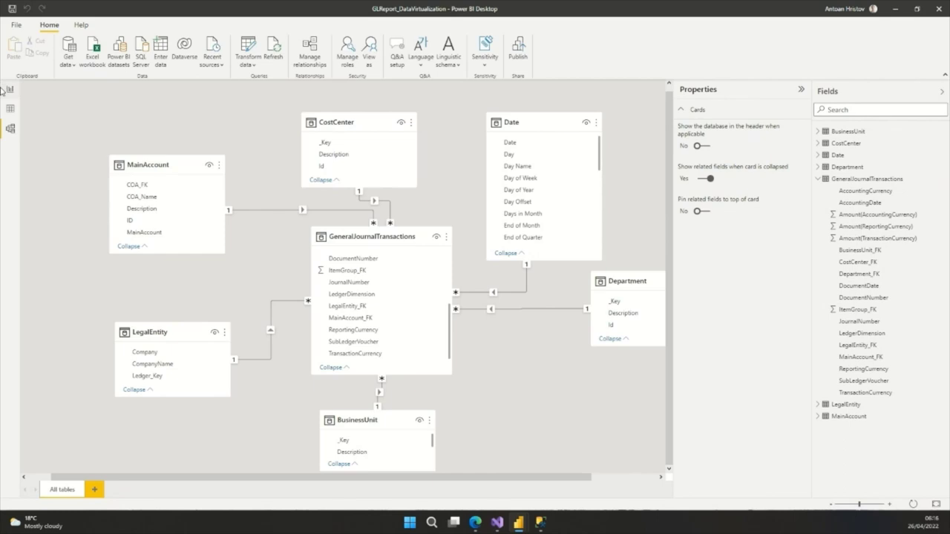
Show the report page with the general journal amounts table.
{"action": "left_click", "coordinate": [6, 89]}
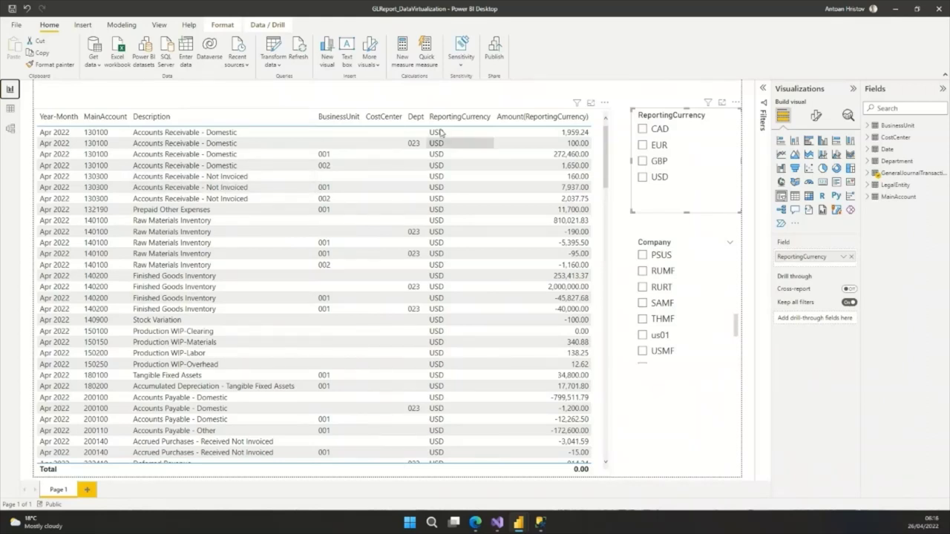
View the general journal amounts filtered by reporting currency CAD, then by GBP, and clear the currency filter.
{"action": "left_click", "coordinate": [642, 130]}
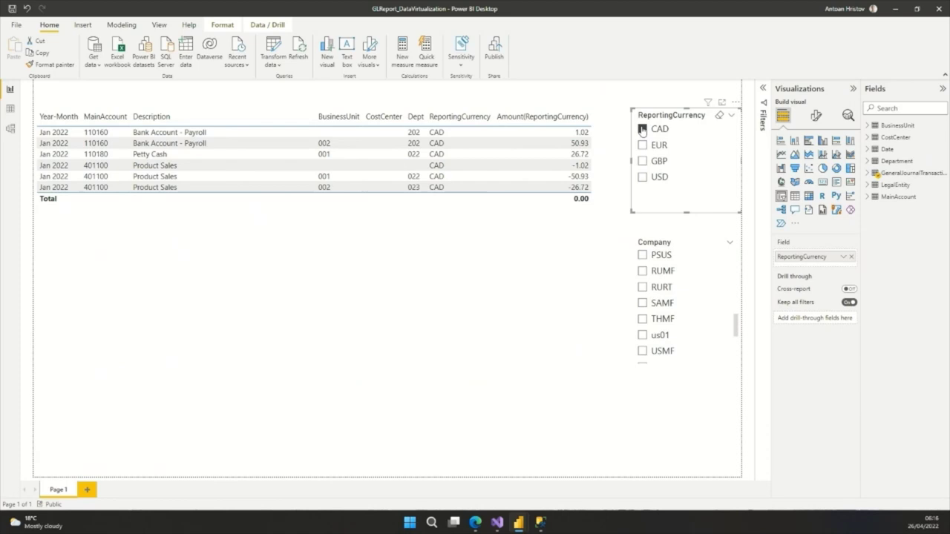
{"action": "left_click", "coordinate": [643, 161]}
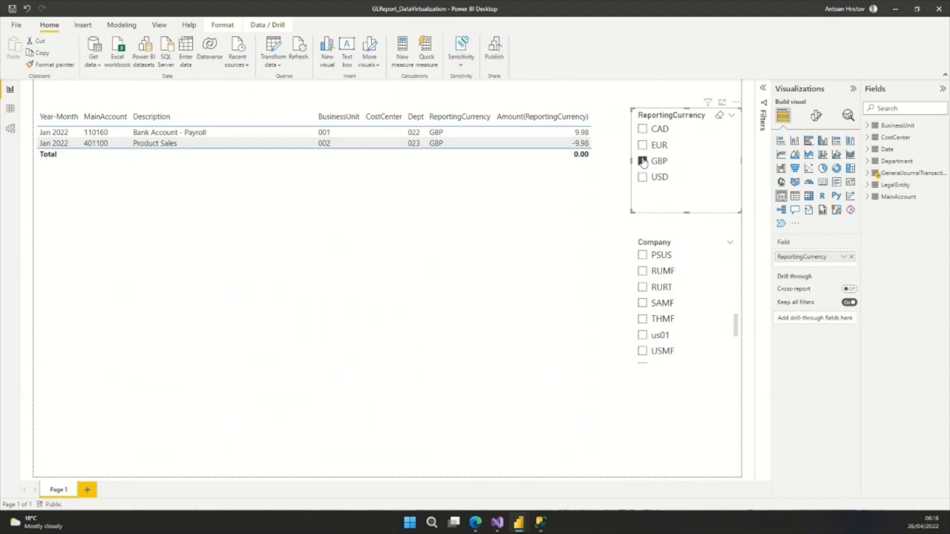
{"action": "left_click", "coordinate": [642, 161]}
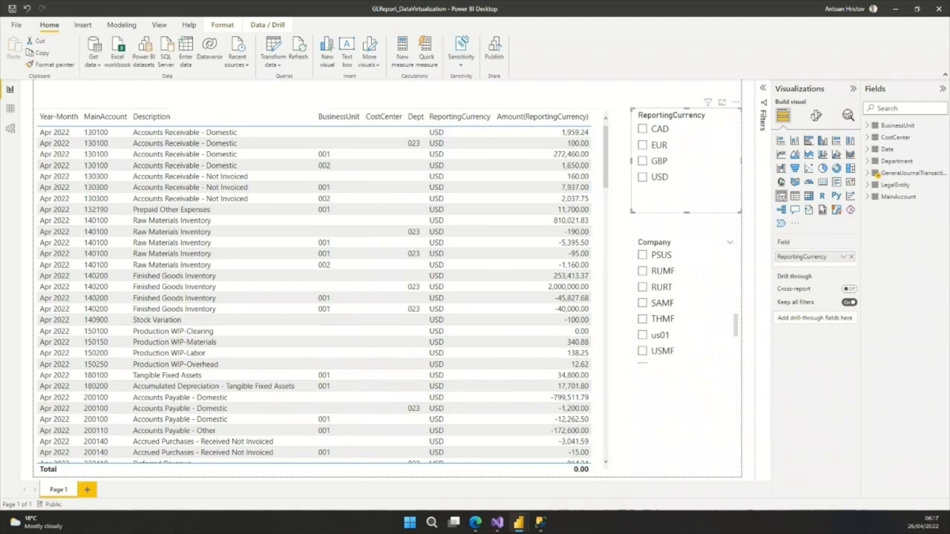
Switch to the untitled Power BI Desktop report and start a new SQL Server database connection.
{"action": "mouse_move", "coordinate": [524, 524]}
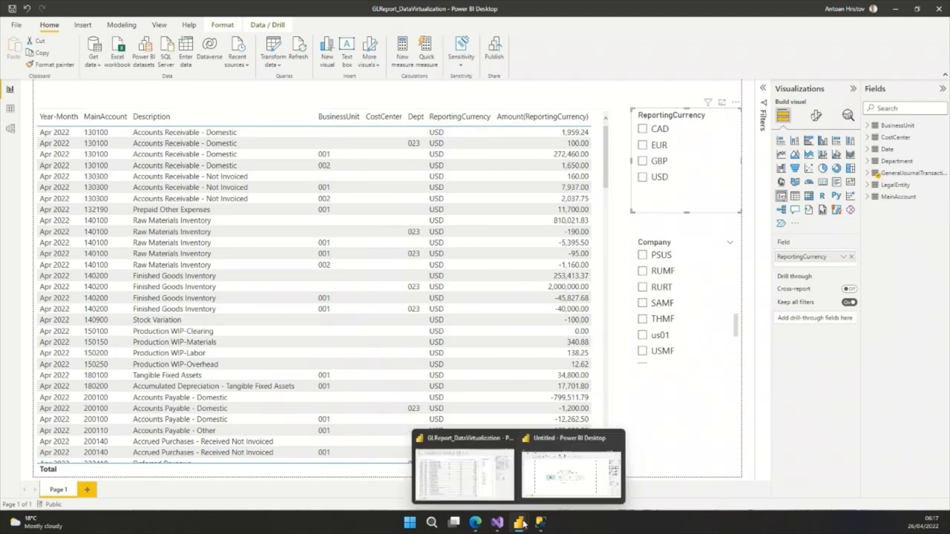
{"action": "left_click", "coordinate": [544, 479]}
{"action": "left_click", "coordinate": [156, 185]}
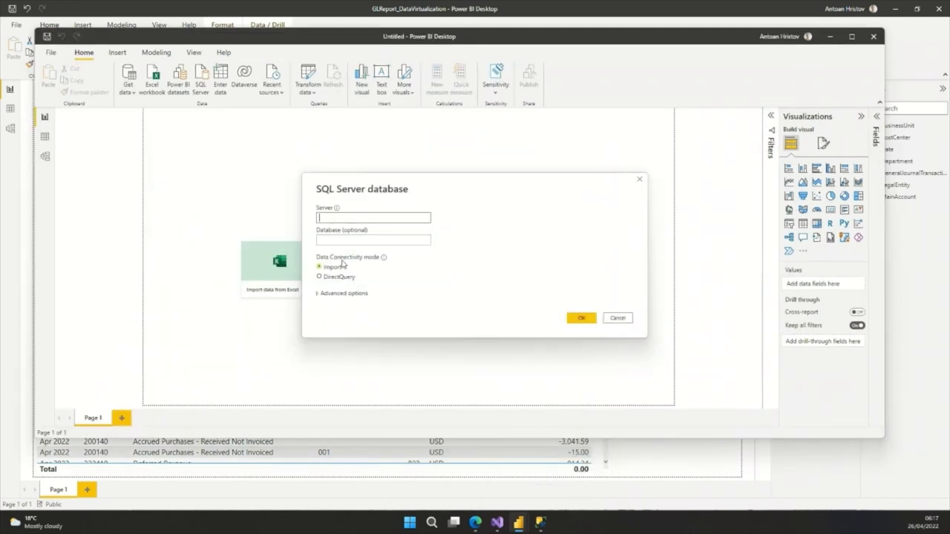
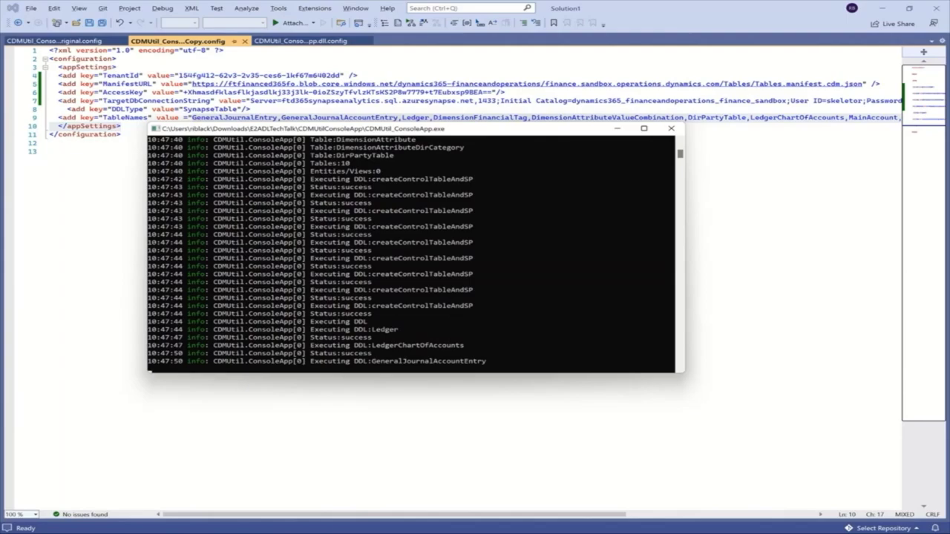
Switch to SQL Server Management Studio, refresh the finance sandbox database's Tables folder, and check the CDMUtil console's progress.
{"action": "key", "text": "alt+Tab"}
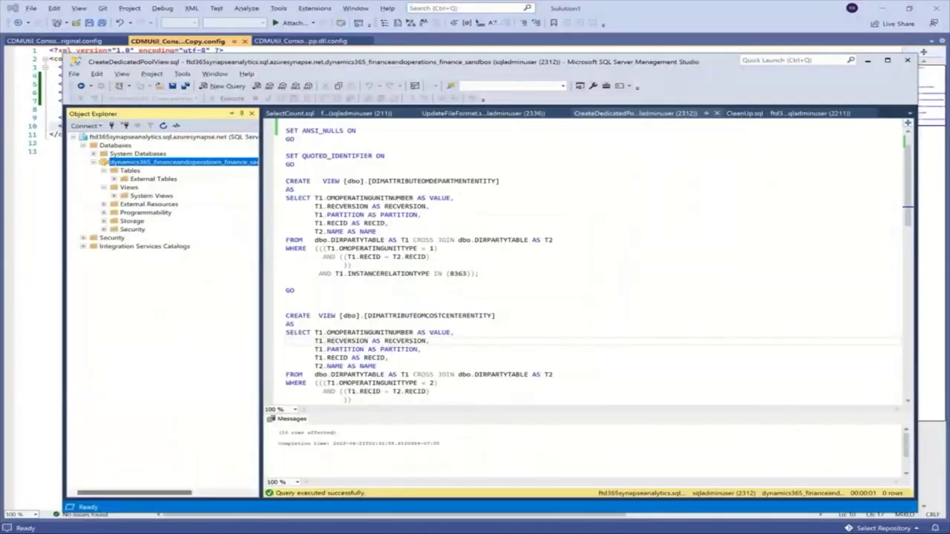
{"action": "left_click", "coordinate": [130, 170]}
{"action": "key", "text": "F5"}
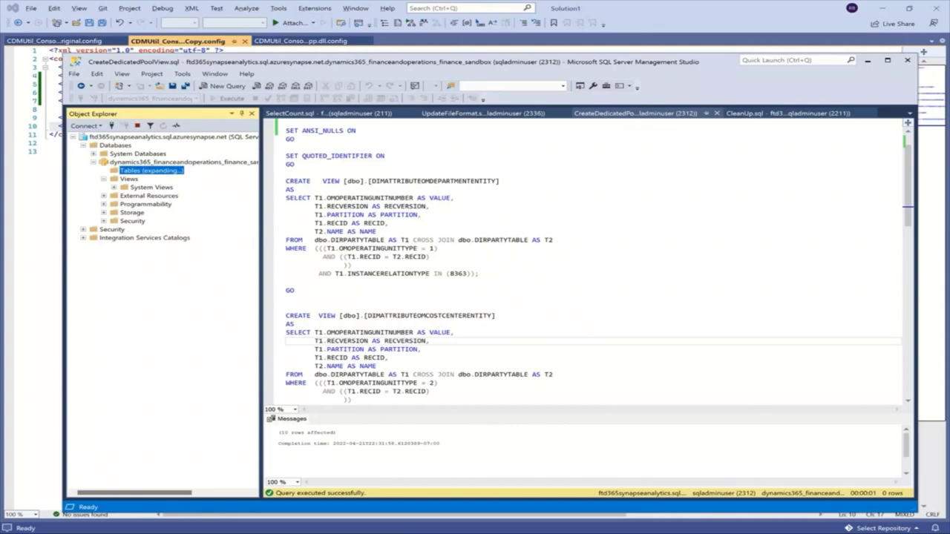
{"action": "key", "text": "alt+Tab"}
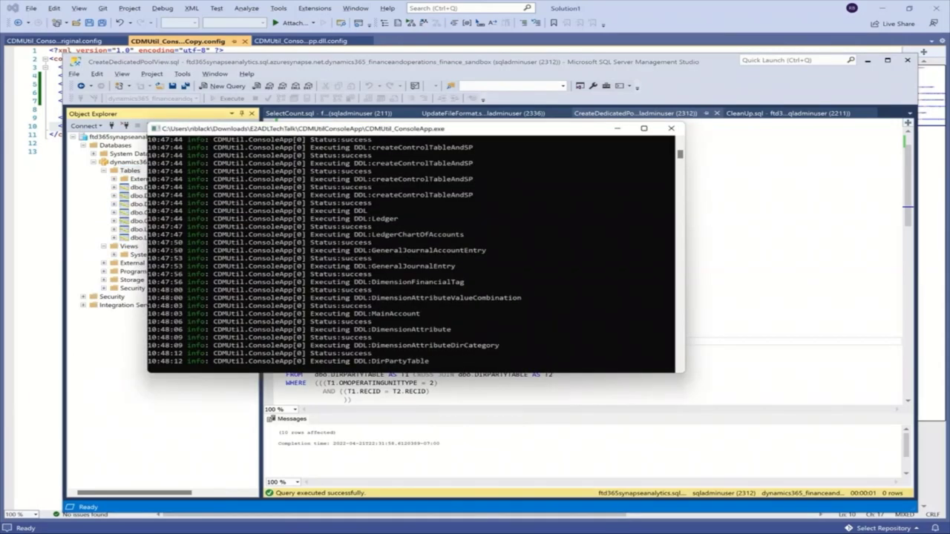
{"action": "key", "text": "alt+Tab"}
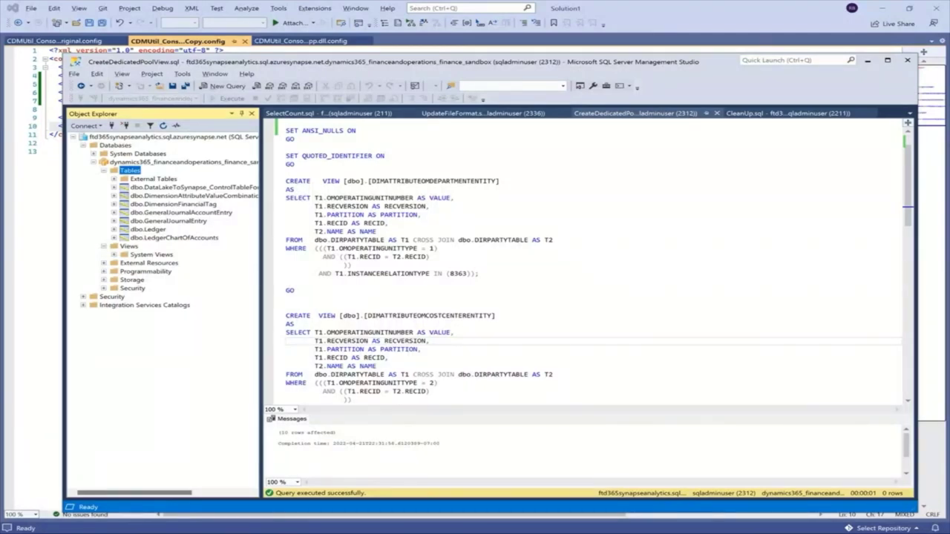
Run the CreateDedicatedPoolView.sql script that creates the dimension attribute views and refresh the database's Views folder.
{"action": "scroll", "coordinate": [594, 260], "scroll_direction": "down", "scroll_amount": 4}
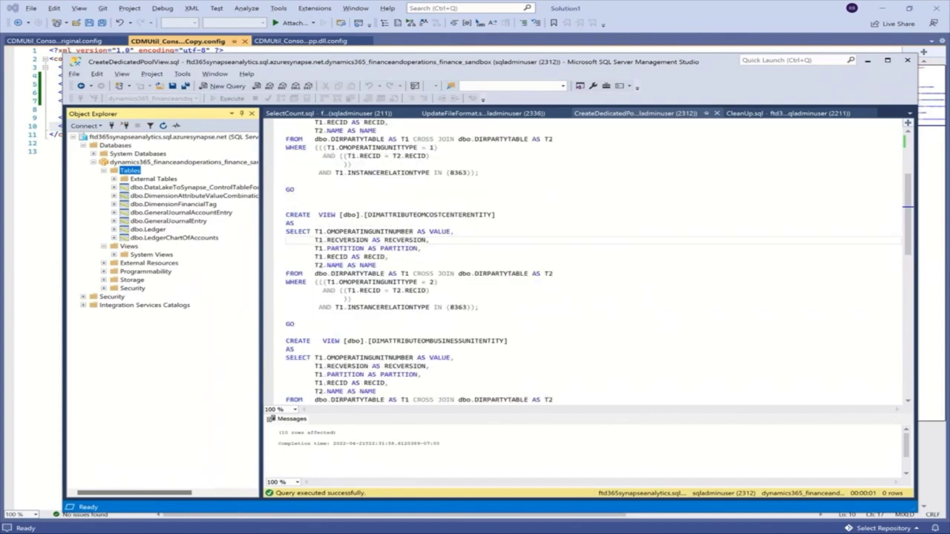
{"action": "scroll", "coordinate": [586, 259], "scroll_direction": "up", "scroll_amount": 3}
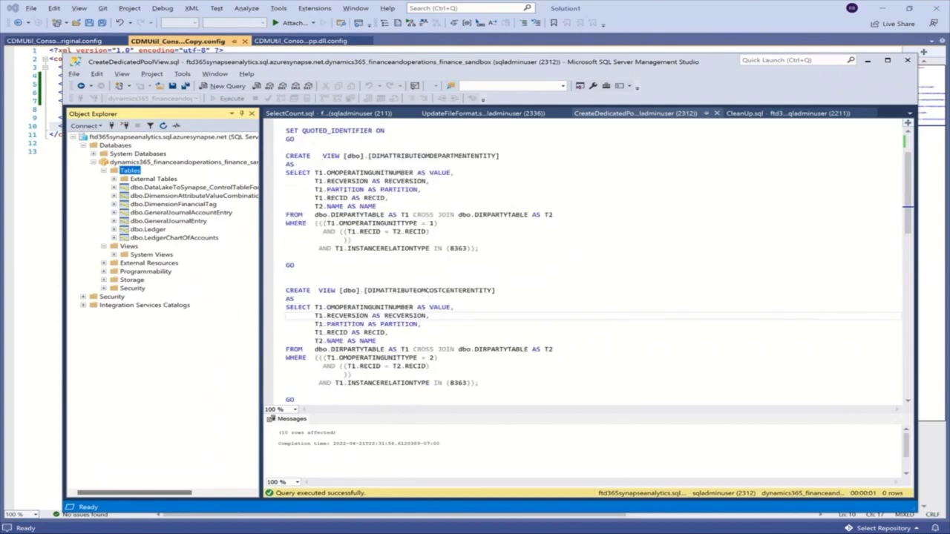
{"action": "scroll", "coordinate": [586, 260], "scroll_direction": "up", "scroll_amount": 1}
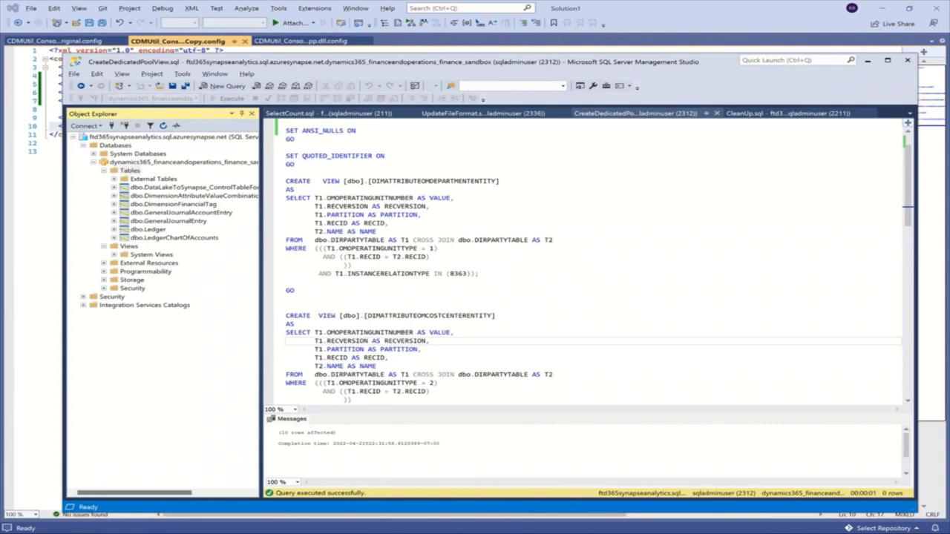
{"action": "left_click", "coordinate": [333, 156]}
{"action": "left_click", "coordinate": [128, 246]}
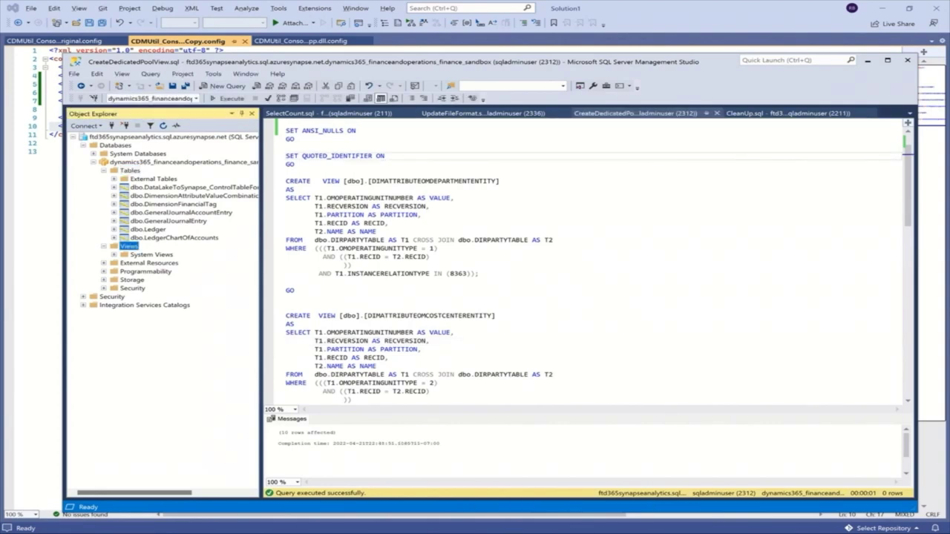
{"action": "key", "text": "F5"}
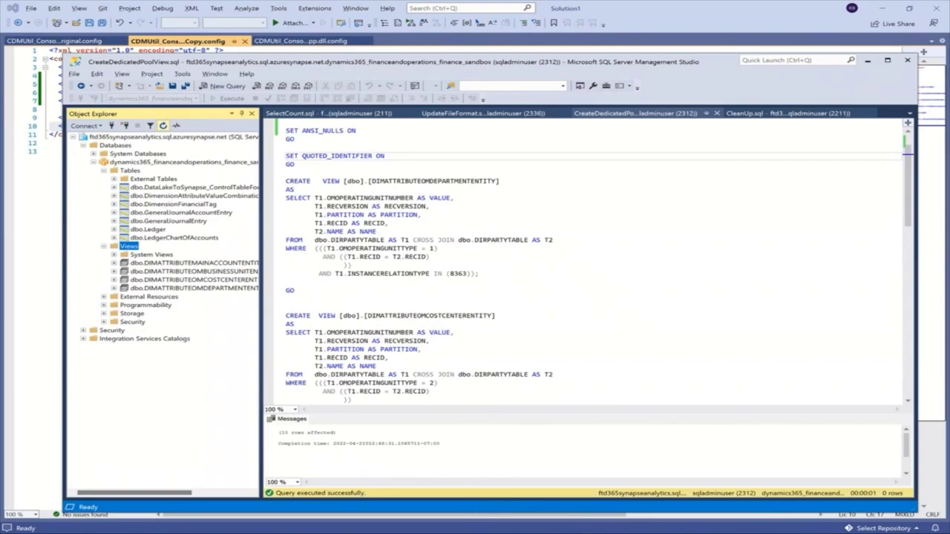
Switch to the Edge browser and check the CopySynapseTable pipeline's run output in Azure Synapse Analytics.
{"action": "key", "text": "alt+Tab"}
{"action": "key", "text": "alt+Tab"}
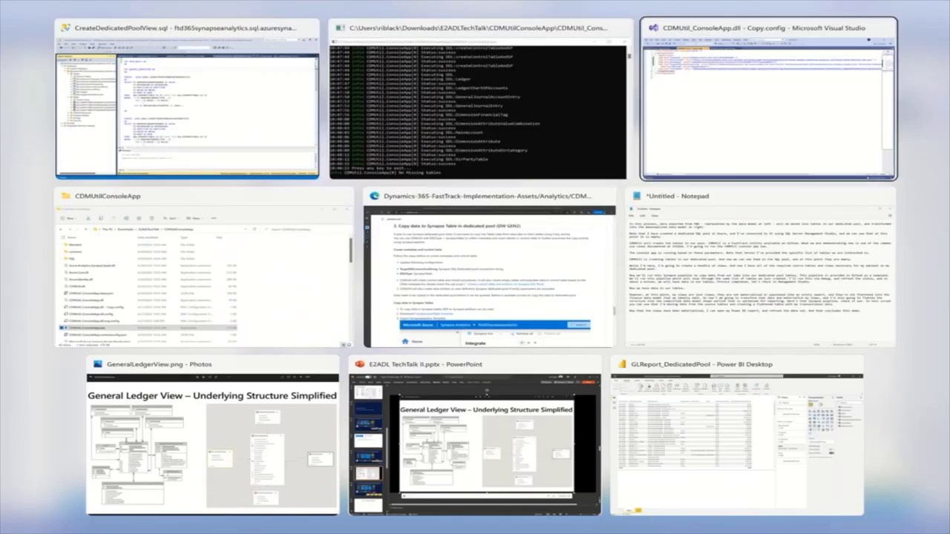
{"action": "key", "text": "alt+Tab"}
{"action": "key", "text": "alt+Tab"}
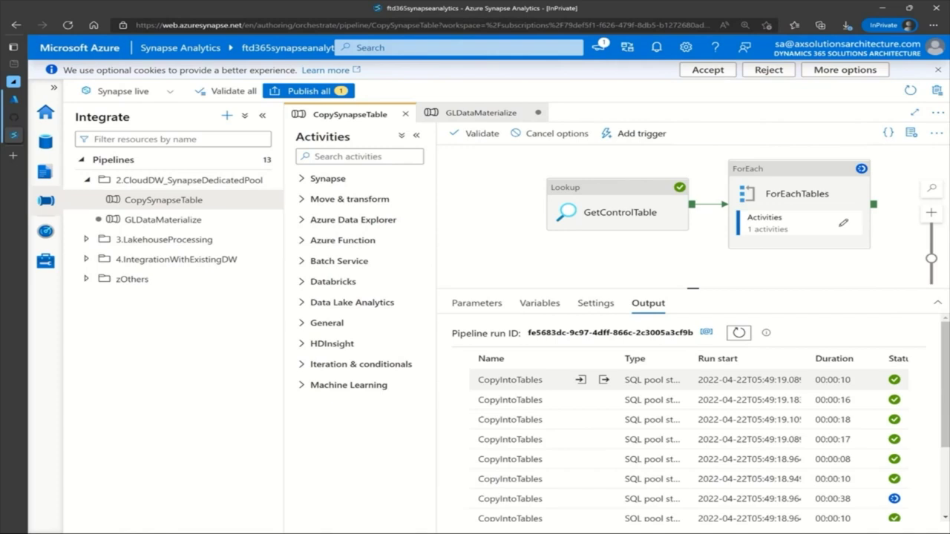
Switch to SQL Server Management Studio and run the SelectCount.sql query that counts the rows in generaljournalaccountentry.
{"action": "key", "text": "alt+Tab"}
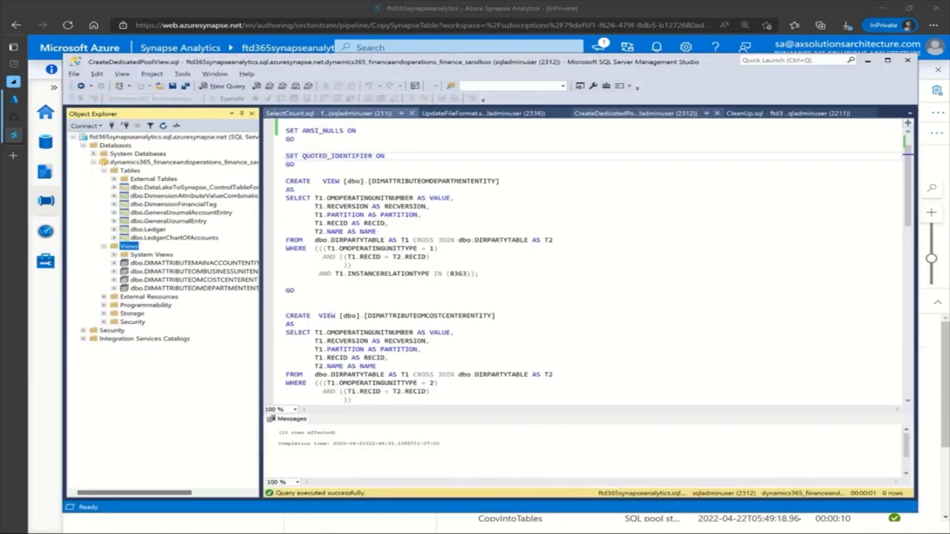
{"action": "left_click", "coordinate": [327, 113]}
{"action": "key", "text": "F5"}
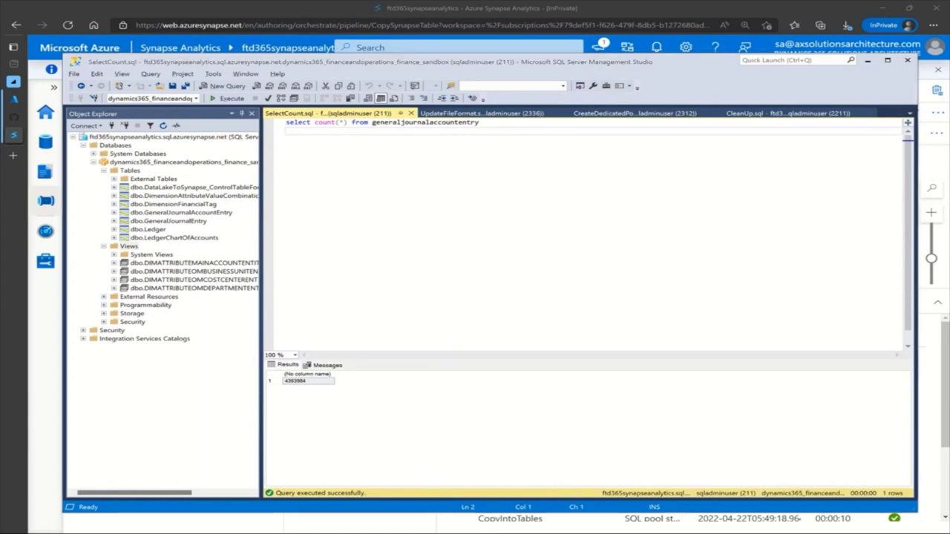
Return to Azure Synapse Analytics and open the GLDataMaterialize pipeline's FinanceDataModel script in the dynamic content editor.
{"action": "key", "text": "alt+Tab"}
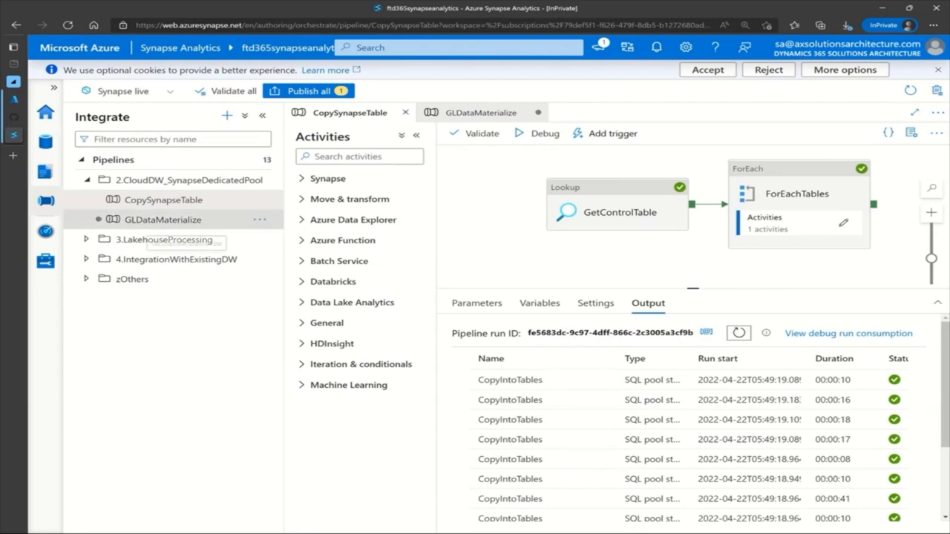
{"action": "left_click", "coordinate": [149, 220]}
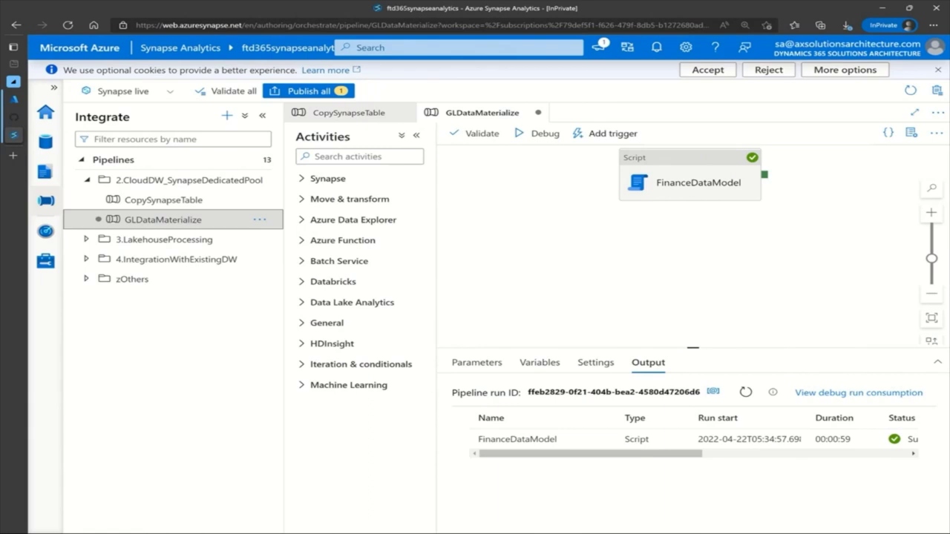
{"action": "left_click", "coordinate": [690, 182]}
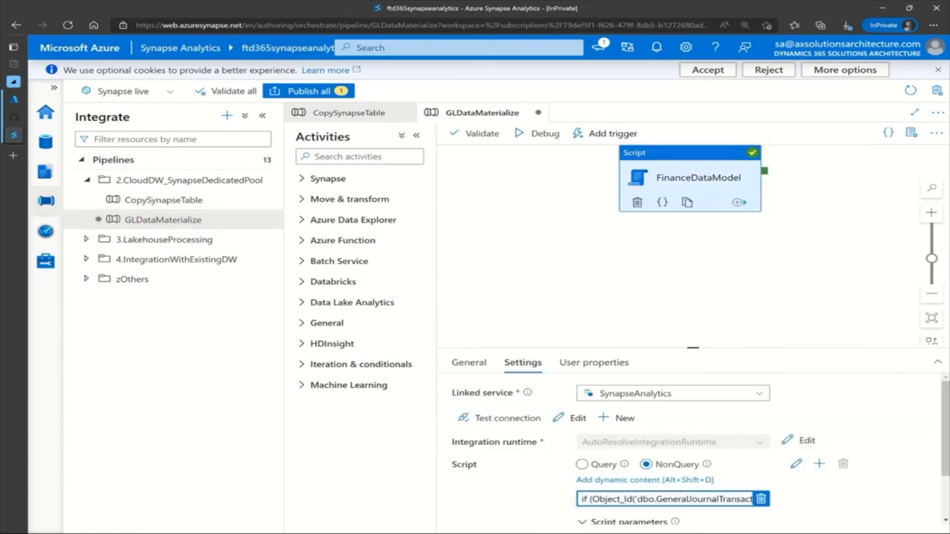
{"action": "key", "text": "alt+shift+d"}
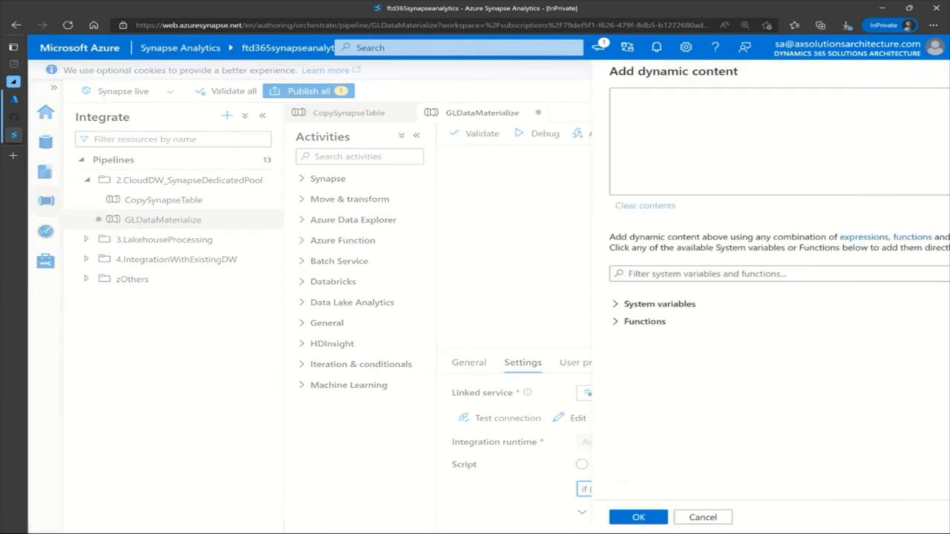
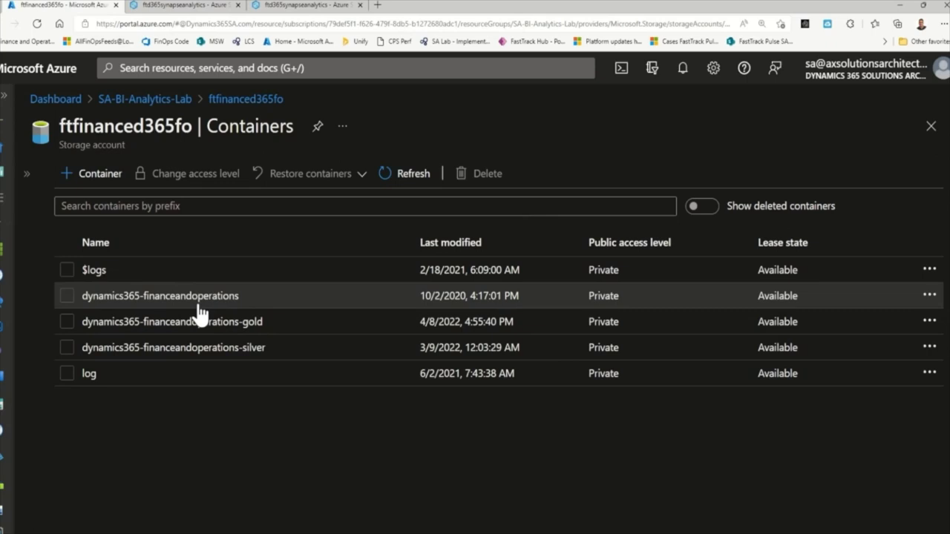
Open the finance.sandbox.operations.dynamics.com folder in the storage account's dynamics365-financeandoperations container.
{"action": "left_click", "coordinate": [199, 297]}
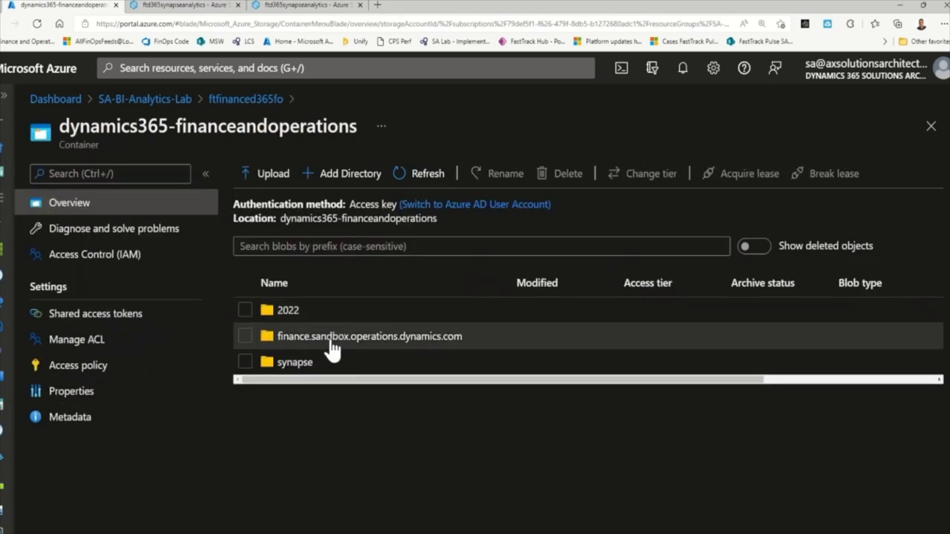
{"action": "left_click", "coordinate": [327, 346]}
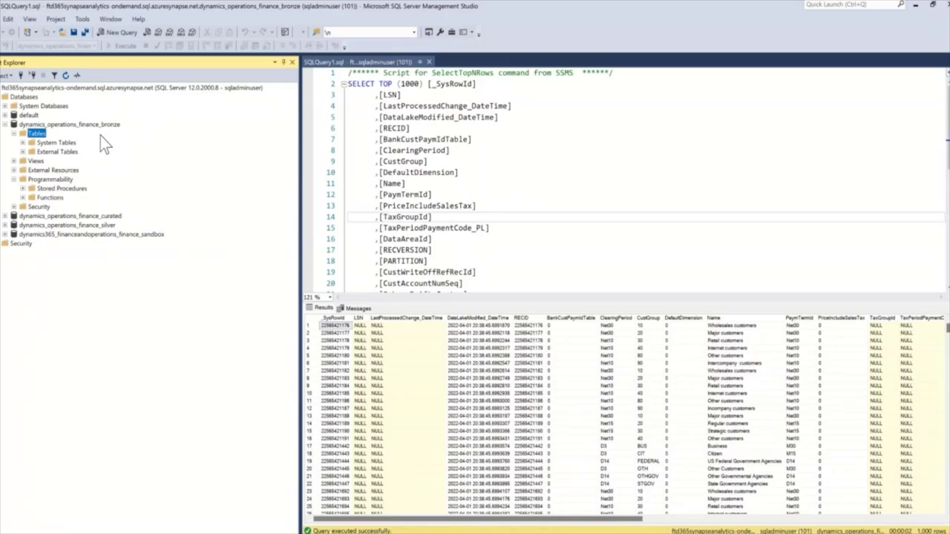
In SQL Server Management Studio, browse the external tables of dynamics_operations_finance_bronze and rerun the SELECT TOP (1000) query in SQLQuery1.sql.
{"action": "left_click", "coordinate": [23, 151]}
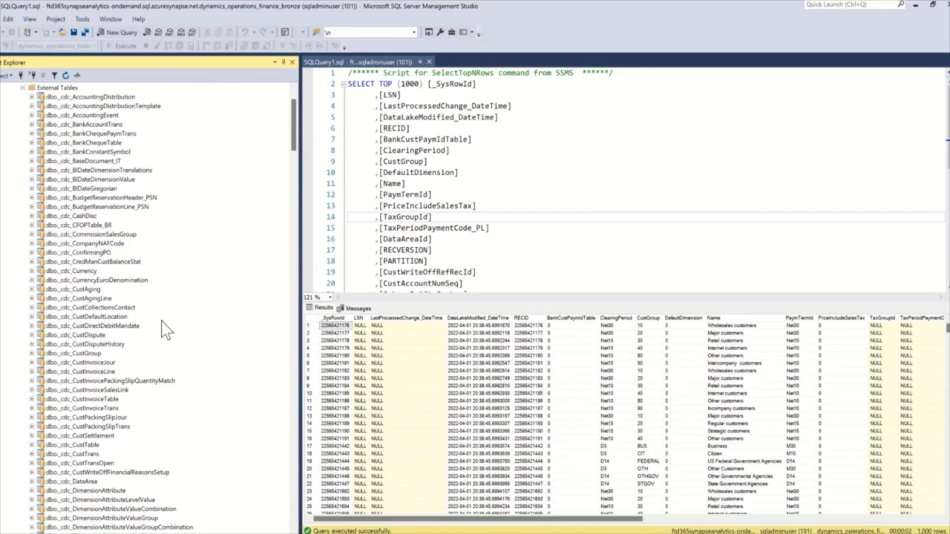
{"action": "scroll", "coordinate": [156, 330], "scroll_direction": "down", "scroll_amount": 20}
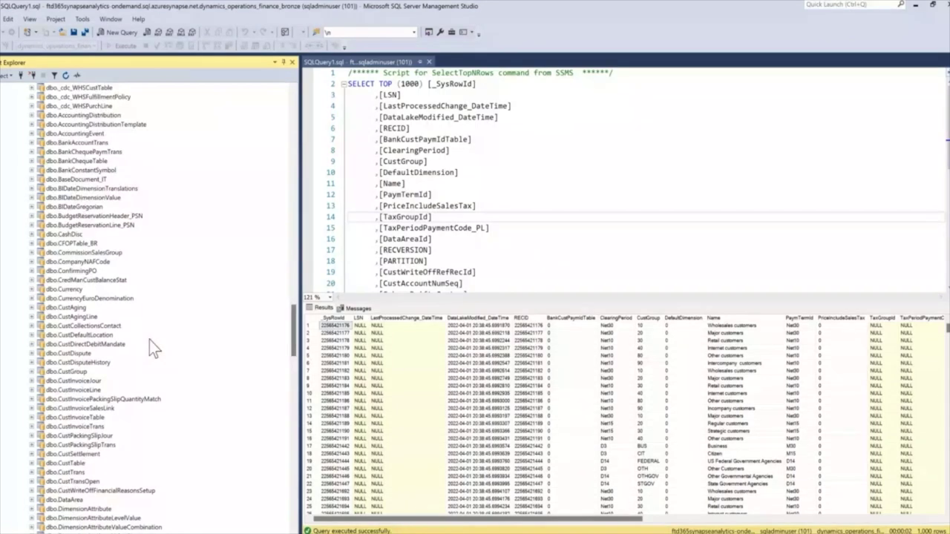
{"action": "left_click", "coordinate": [376, 225]}
{"action": "scroll", "coordinate": [484, 259], "scroll_direction": "down", "scroll_amount": 3}
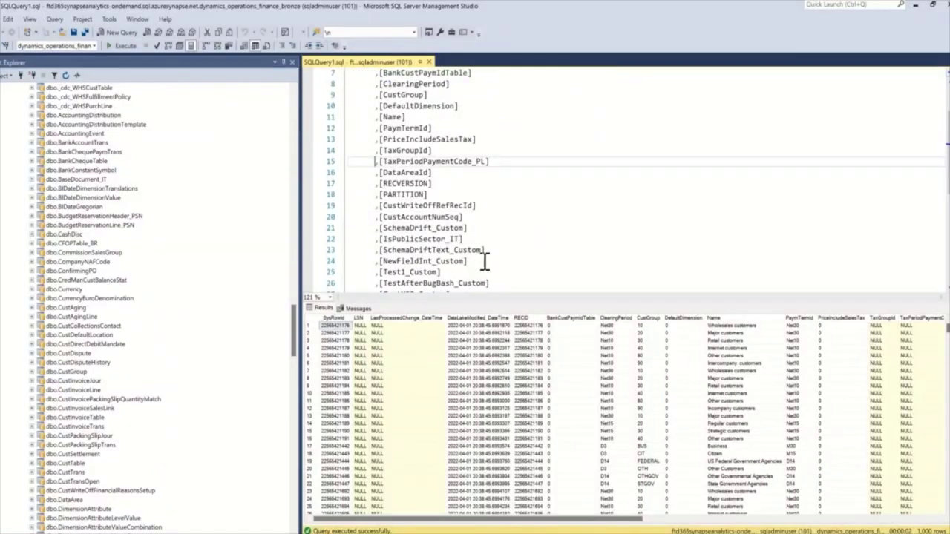
{"action": "scroll", "coordinate": [483, 259], "scroll_direction": "up", "scroll_amount": 3}
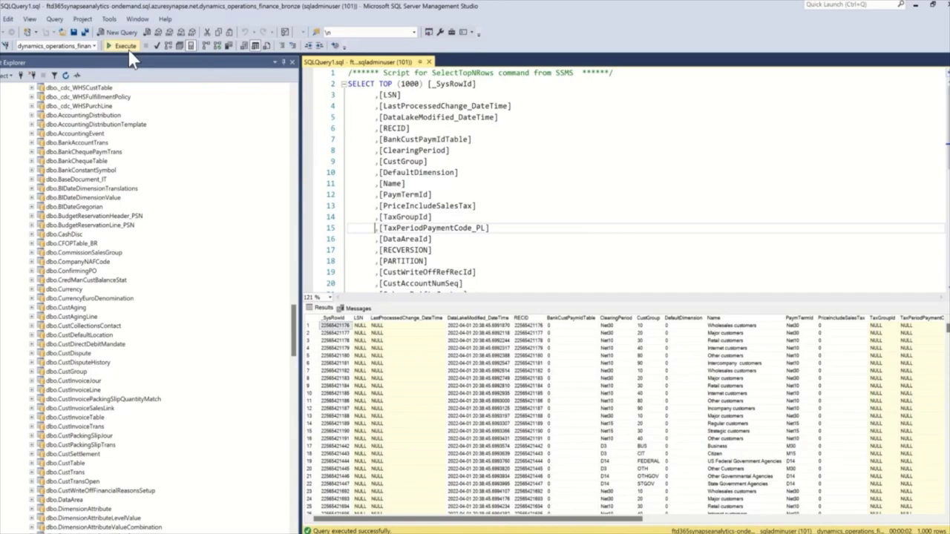
{"action": "left_click", "coordinate": [126, 47]}
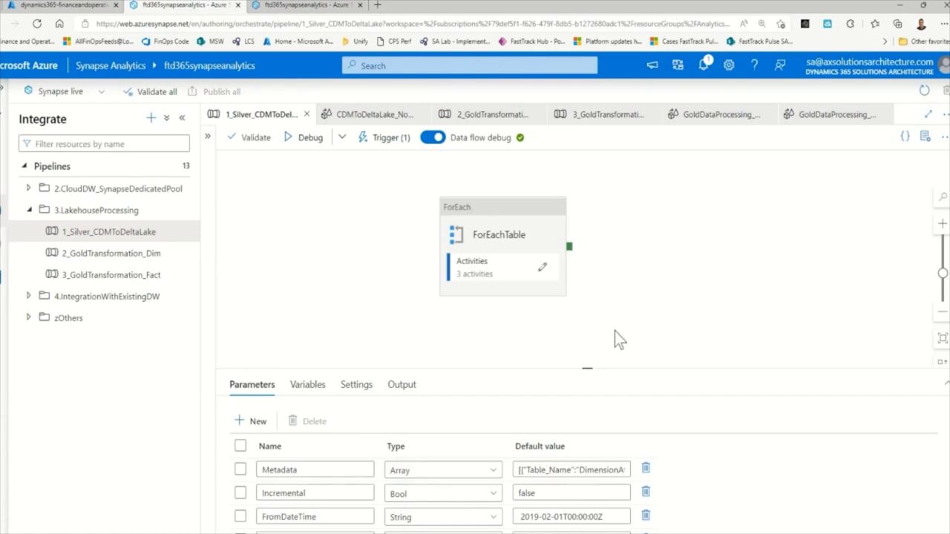
In Azure Synapse Analytics, examine the activities inside 1_Silver_CDMToDeltaLake's ForEachTable loop and the DeltaSink settings of the CDMToDeltaLake_NoPartition data flow.
{"action": "left_click", "coordinate": [543, 267]}
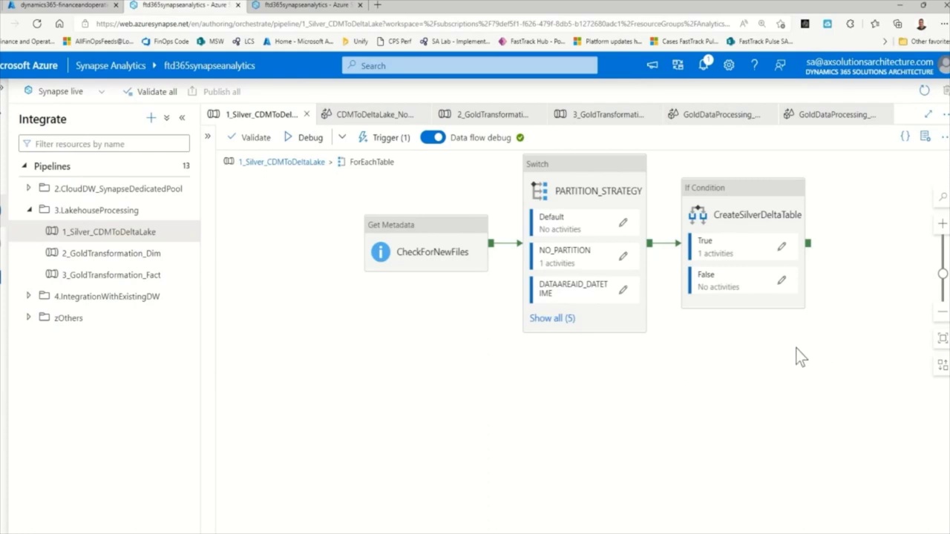
{"action": "left_click", "coordinate": [374, 116]}
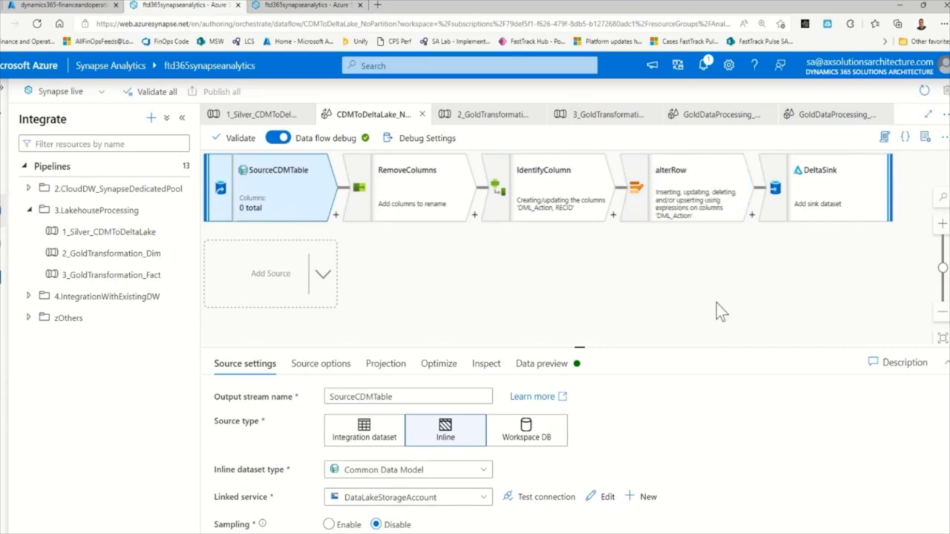
{"action": "left_click", "coordinate": [822, 188]}
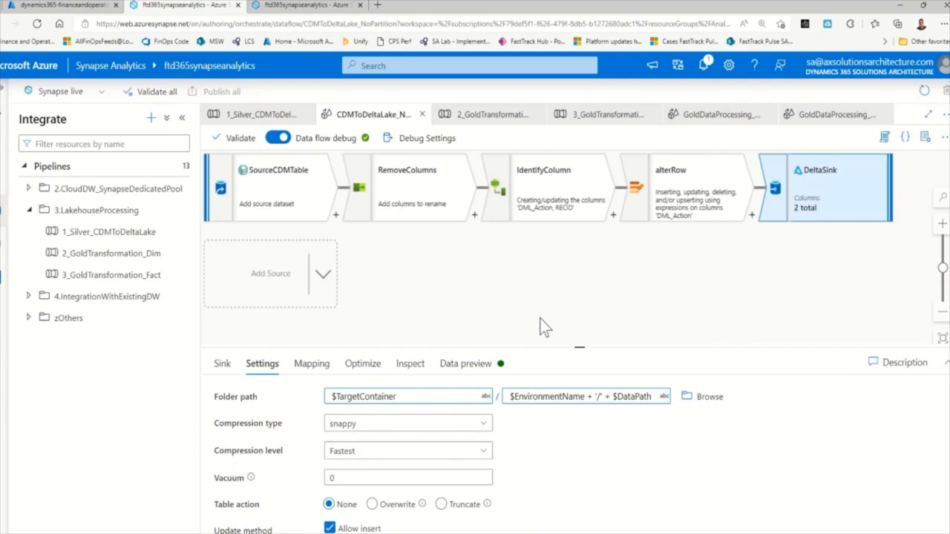
{"action": "left_click", "coordinate": [300, 13]}
{"action": "key", "text": "ctrl+shift+Tab"}
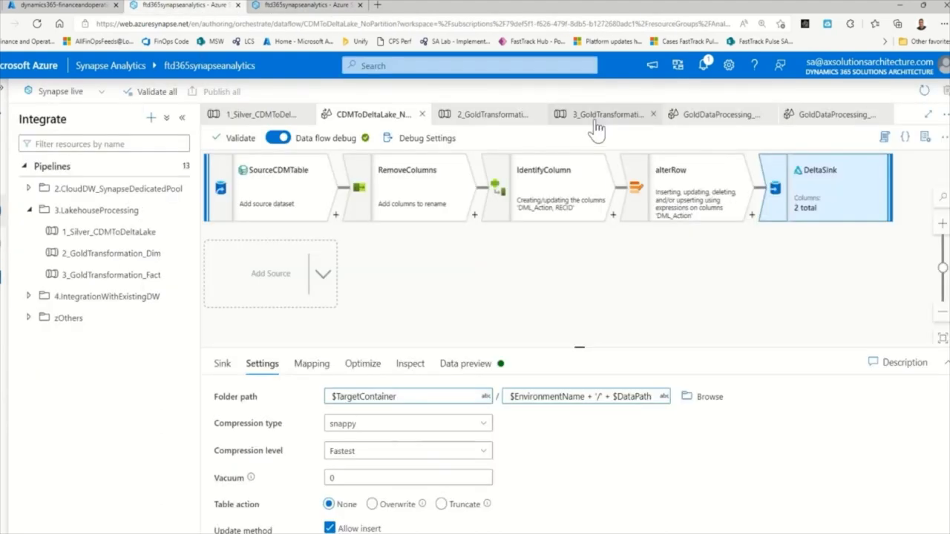
View the activities of the 2_GoldTransformation_Dim and 3_GoldTransformation_Fact pipelines.
{"action": "left_click", "coordinate": [596, 119]}
{"action": "left_click", "coordinate": [493, 117]}
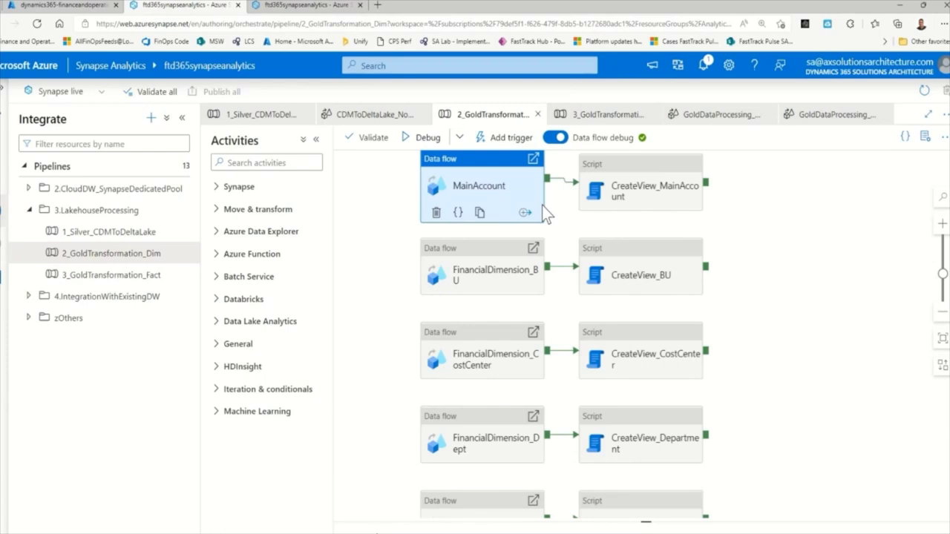
{"action": "left_click", "coordinate": [607, 119]}
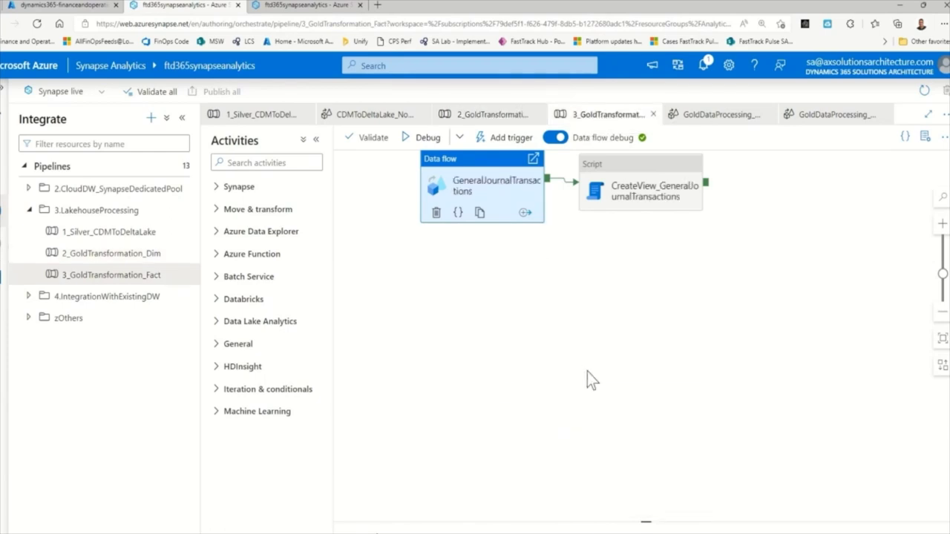
In the GoldDataProcessing_MainAccount data flow, review the MainAccount source options and the DeltaSink settings.
{"action": "left_click", "coordinate": [823, 117]}
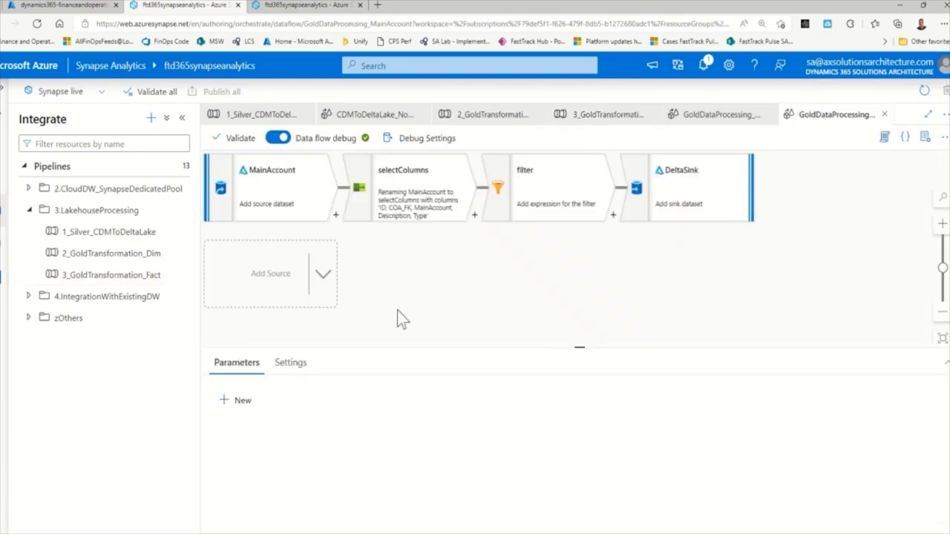
{"action": "left_click", "coordinate": [272, 204]}
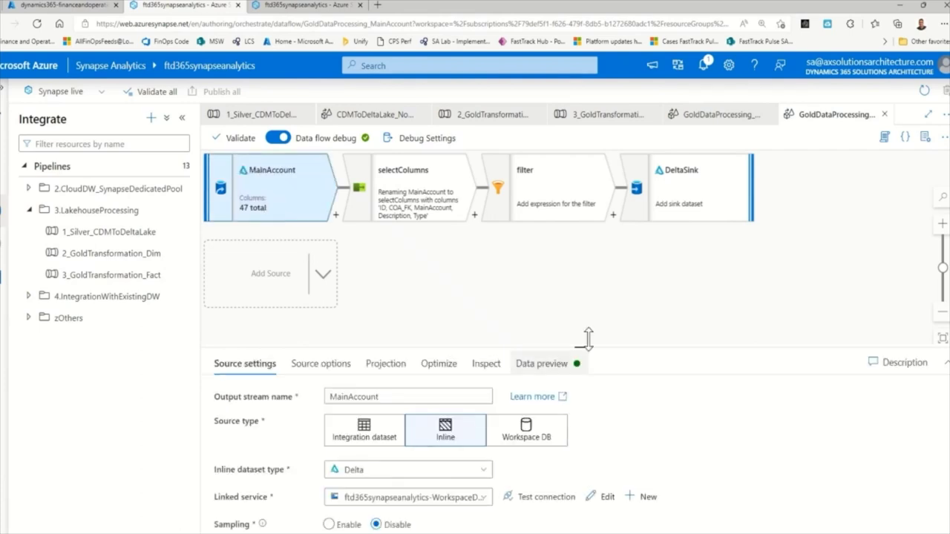
{"action": "left_click_drag", "start_coordinate": [585, 341], "coordinate": [596, 269]}
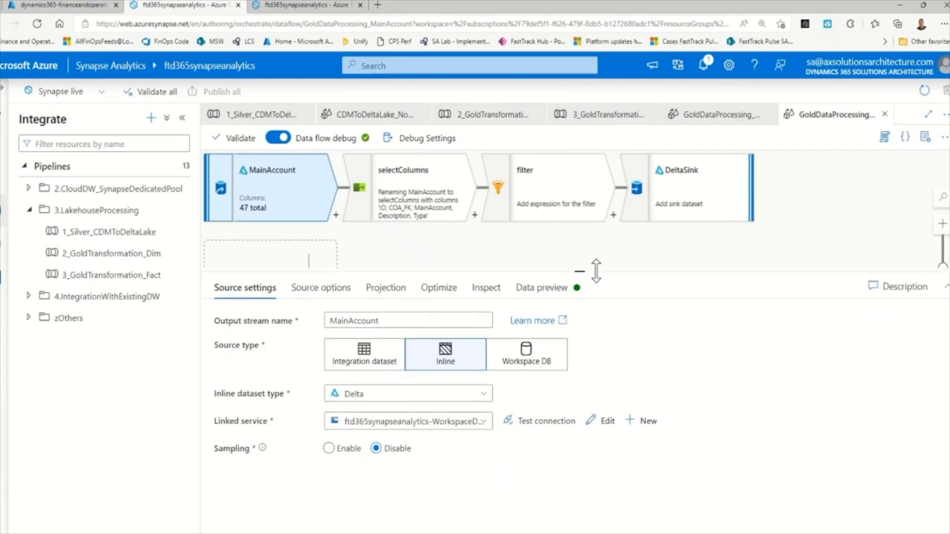
{"action": "left_click", "coordinate": [325, 289]}
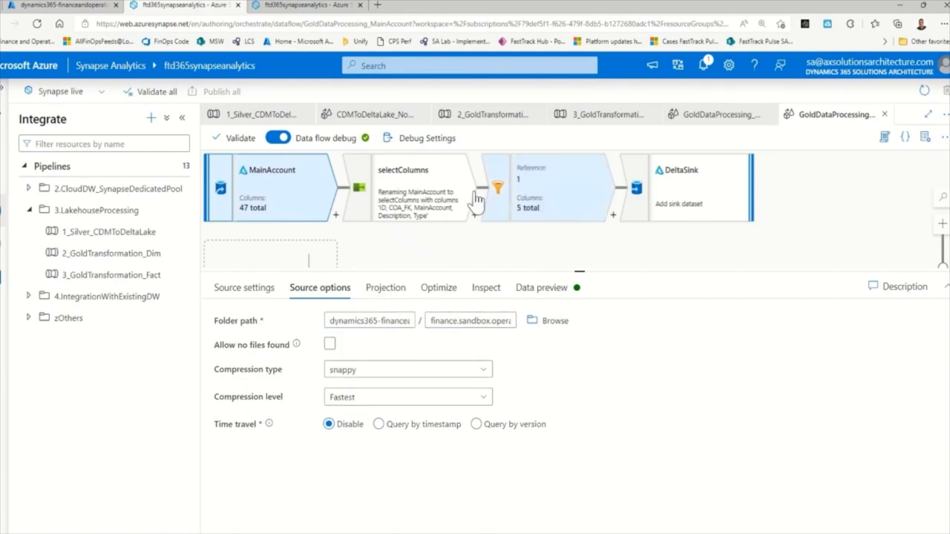
{"action": "left_click", "coordinate": [689, 187]}
{"action": "left_click", "coordinate": [264, 288]}
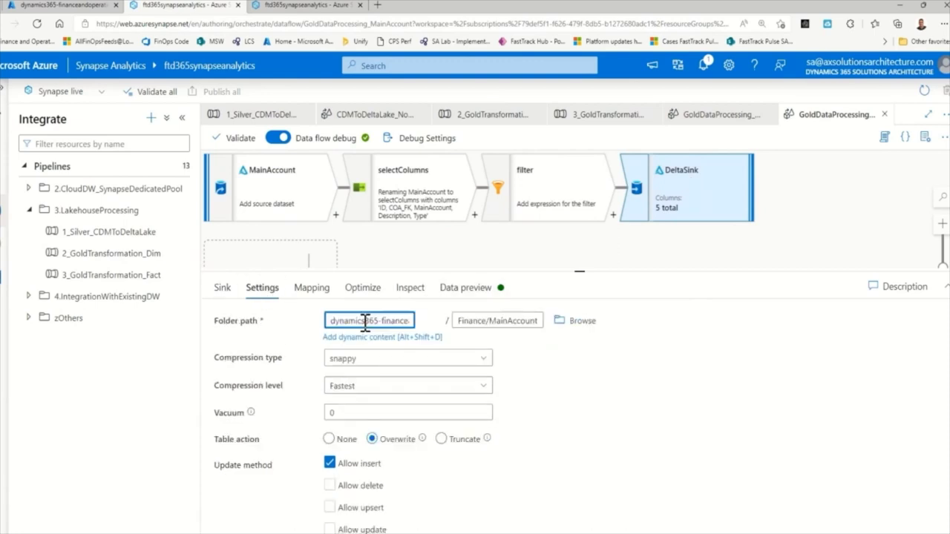
Examine the derivedColumn1 settings in the GoldDataProcessing_GeneralJournalTransactions data flow and check the debug pipeline runs.
{"action": "left_click", "coordinate": [709, 117]}
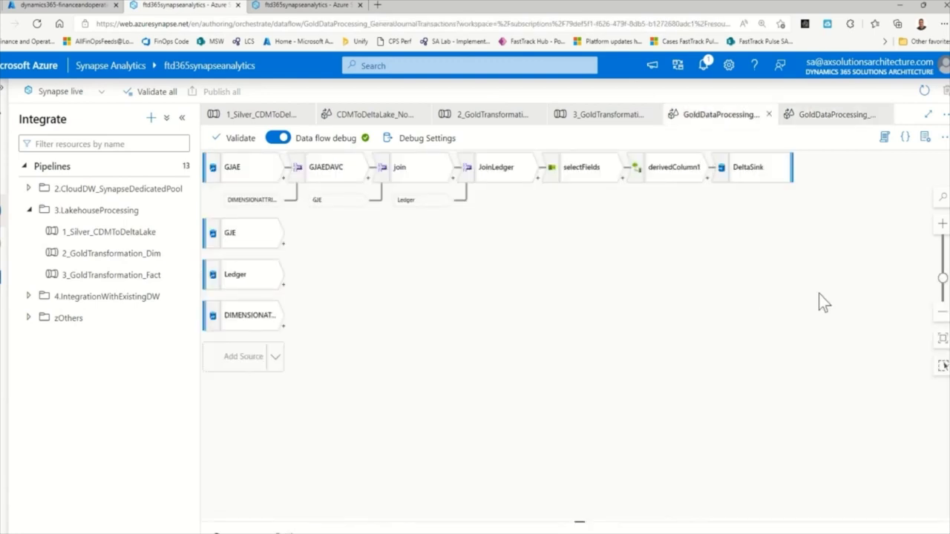
{"action": "left_click", "coordinate": [942, 338]}
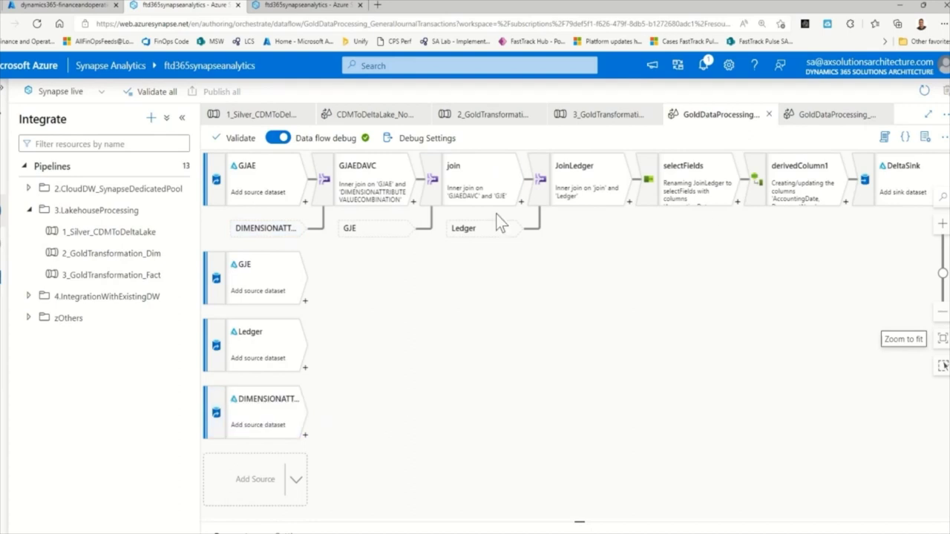
{"action": "left_click", "coordinate": [701, 189]}
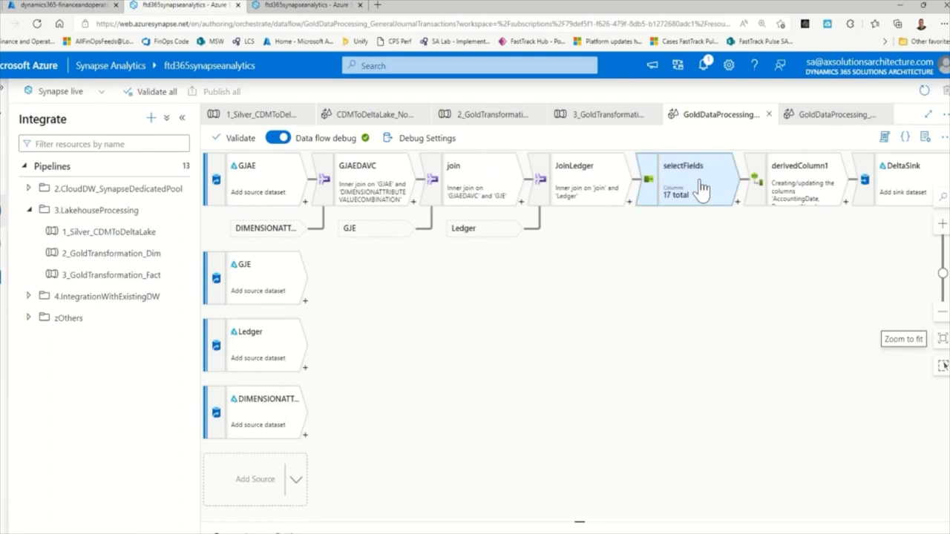
{"action": "left_click", "coordinate": [787, 191]}
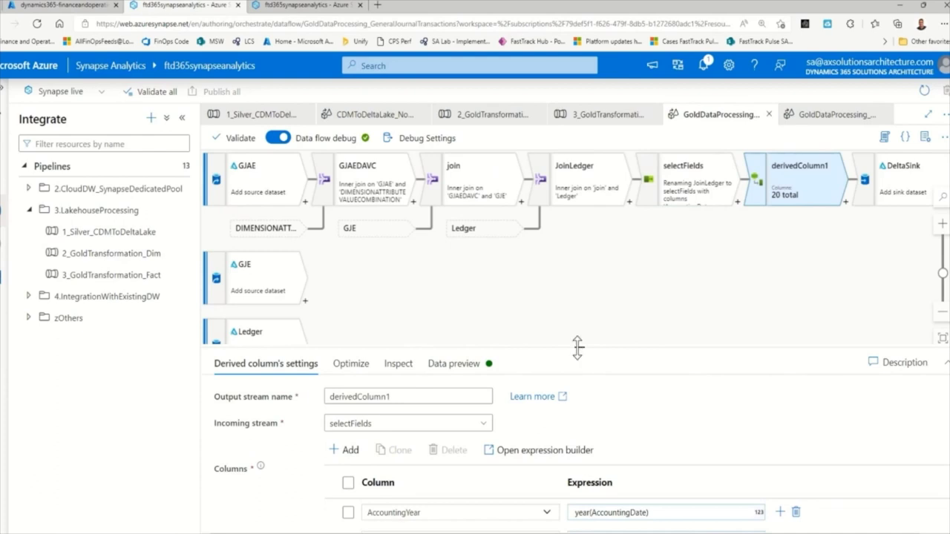
{"action": "left_click_drag", "start_coordinate": [578, 346], "coordinate": [579, 223]}
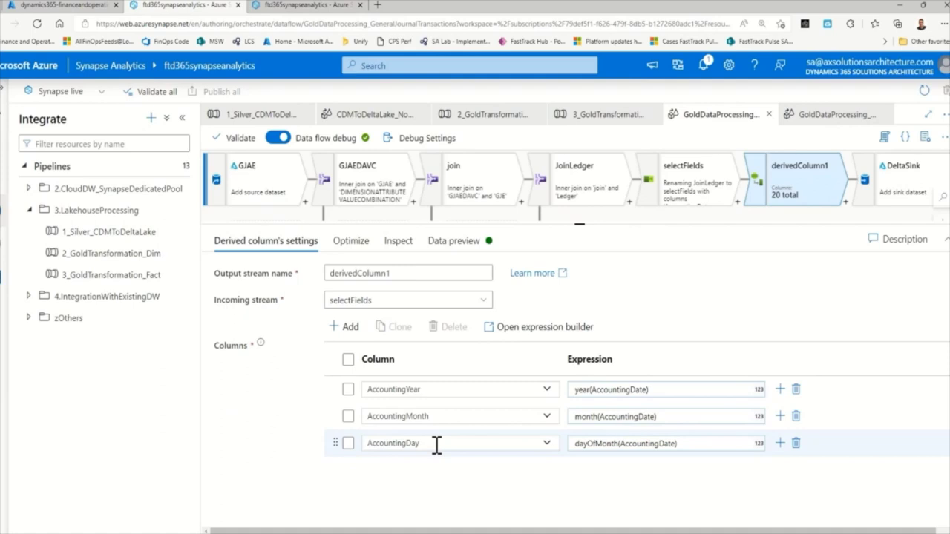
{"action": "key", "text": "ctrl+Tab"}
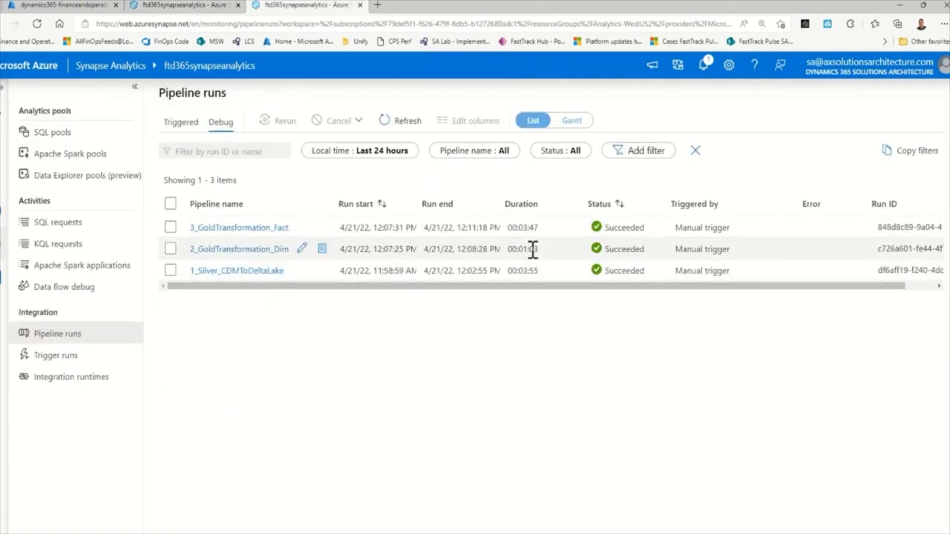
In the Azure portal, browse the dynamics365-financeandoperations-silver container to Tables/Finance/FinancialDimensions/Main/DimensionAttributeValueCombination and its Delta files.
{"action": "left_click", "coordinate": [46, 9]}
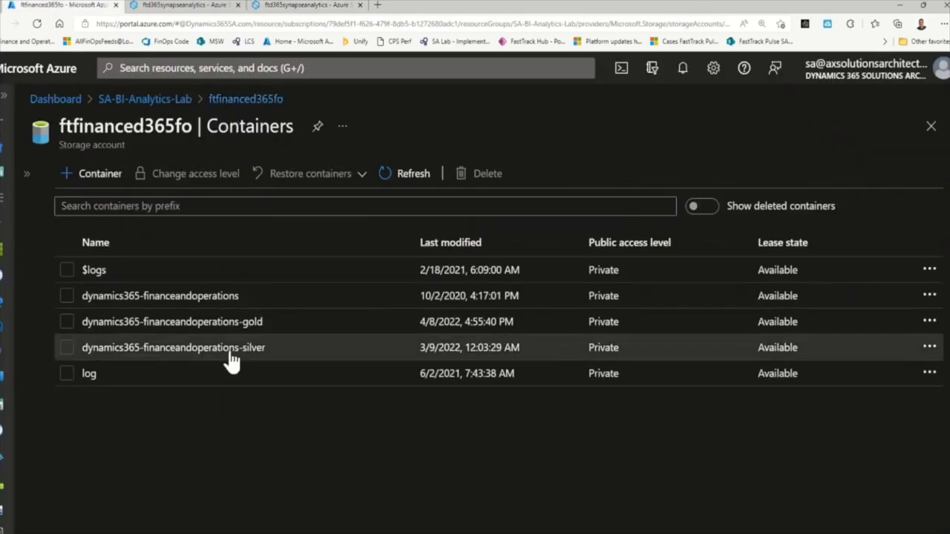
{"action": "left_click", "coordinate": [229, 361]}
{"action": "left_click", "coordinate": [318, 312]}
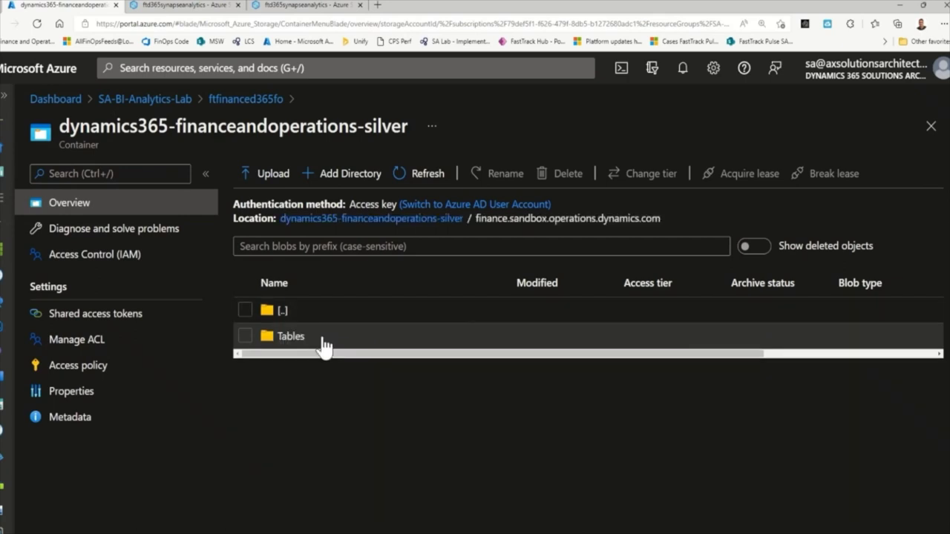
{"action": "left_click", "coordinate": [324, 340]}
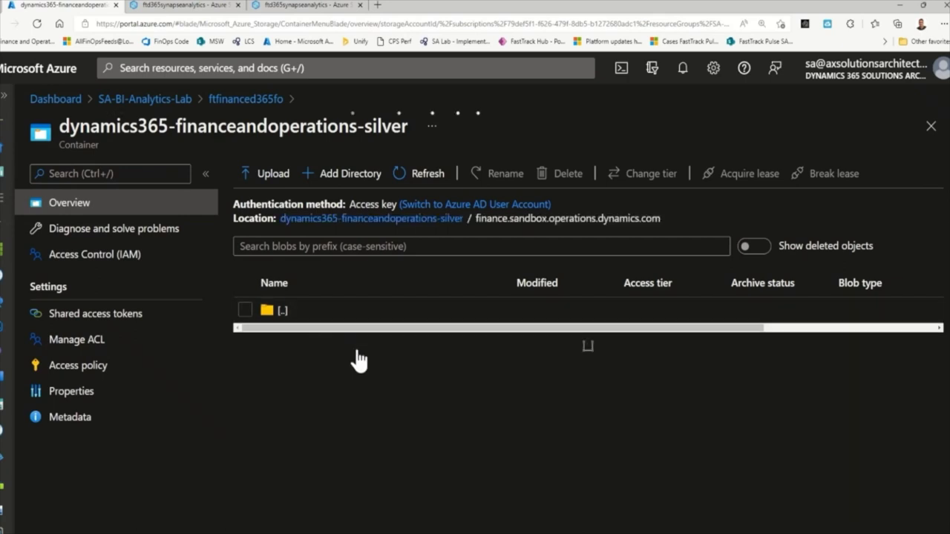
{"action": "left_click", "coordinate": [310, 362]}
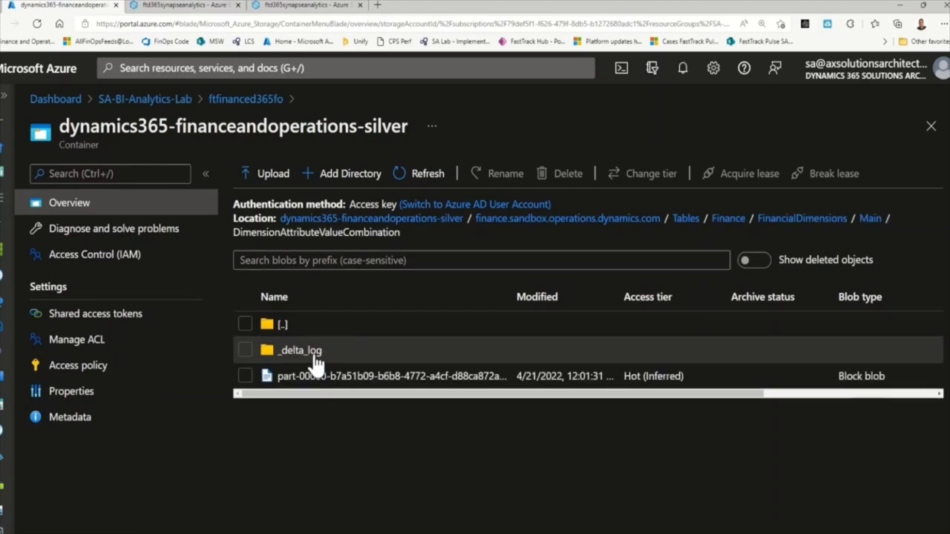
{"action": "left_click", "coordinate": [308, 356]}
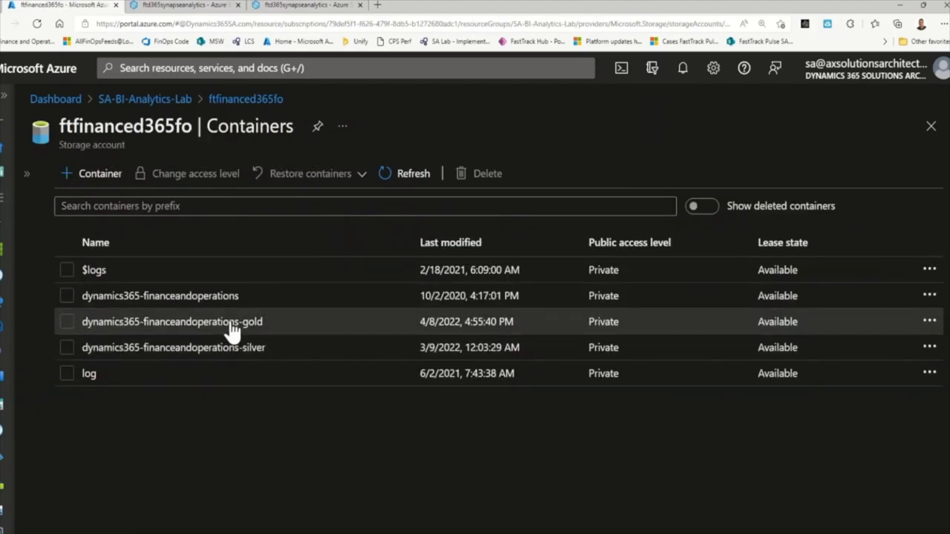
In the dynamics365-financeandoperations-gold container, browse Finance/GeneralJournalTransactions down to the AccountingYear=2022, AccountingMonth=1, AccountingDay=1 partition and return to the GeneralJournalTransactions folder.
{"action": "left_click", "coordinate": [231, 324]}
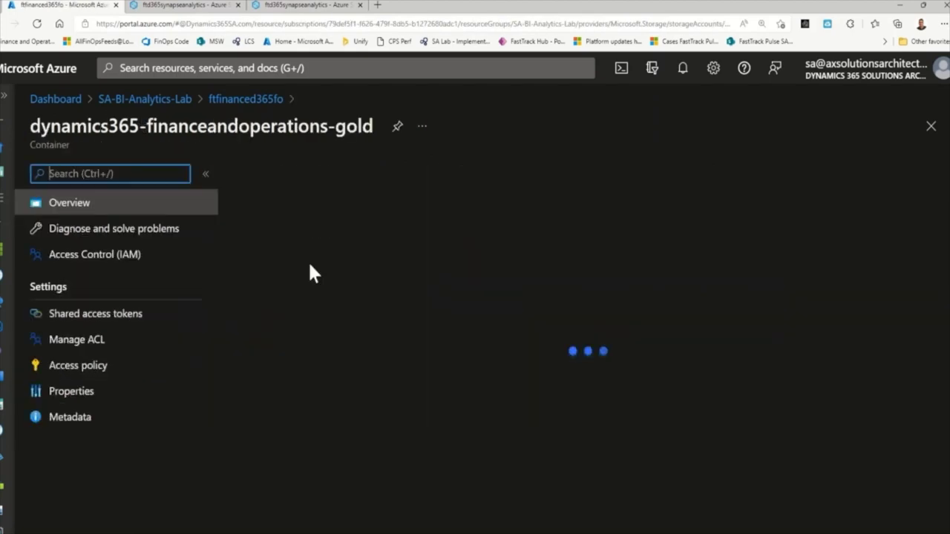
{"action": "left_click", "coordinate": [314, 314]}
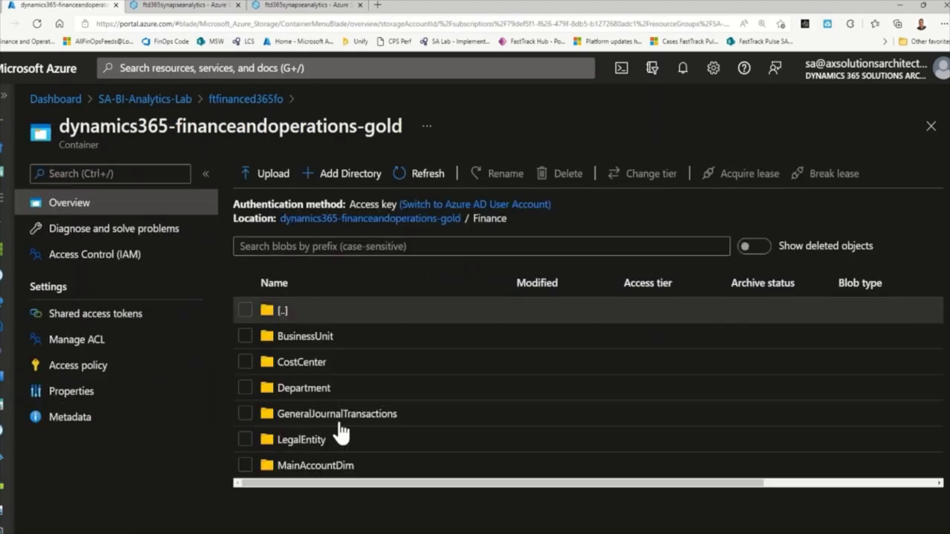
{"action": "left_click", "coordinate": [325, 420]}
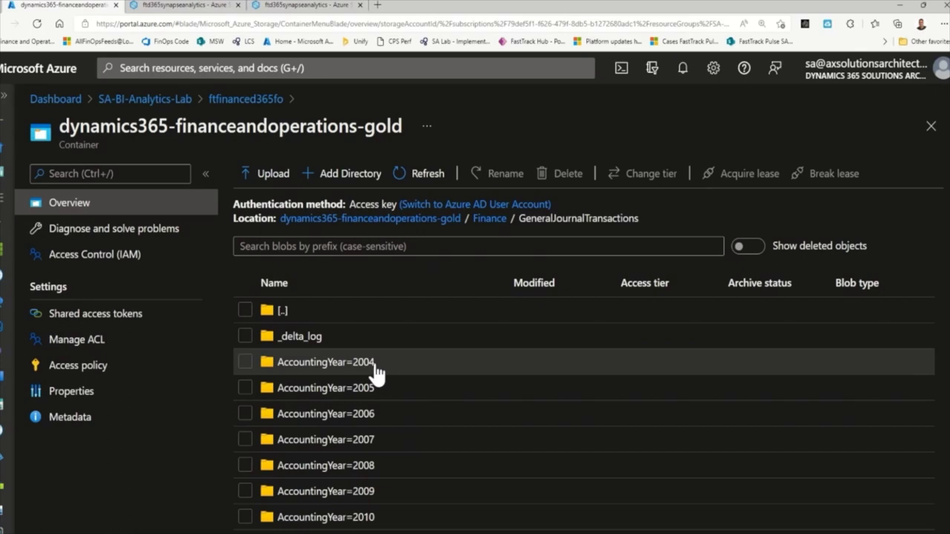
{"action": "scroll", "coordinate": [408, 417], "scroll_direction": "down", "scroll_amount": 4}
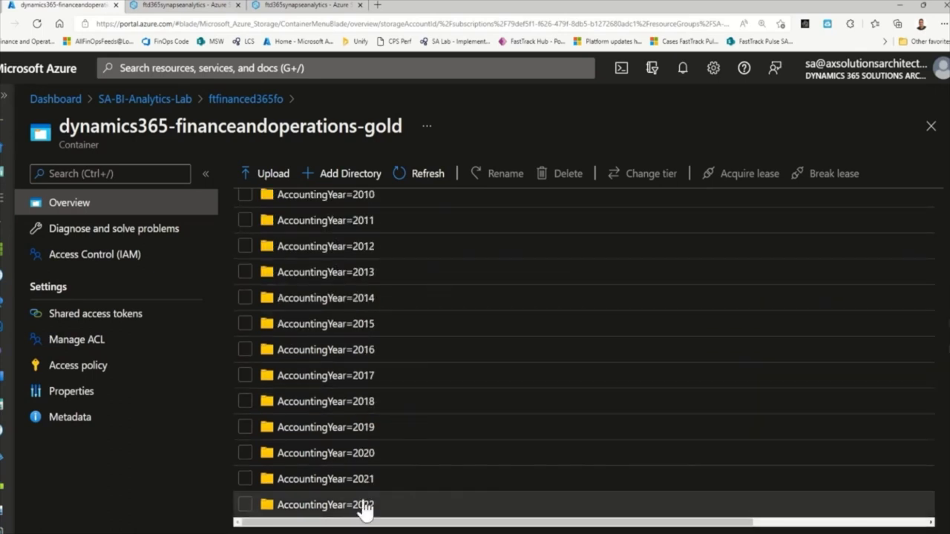
{"action": "left_click", "coordinate": [364, 508]}
{"action": "left_click", "coordinate": [335, 338]}
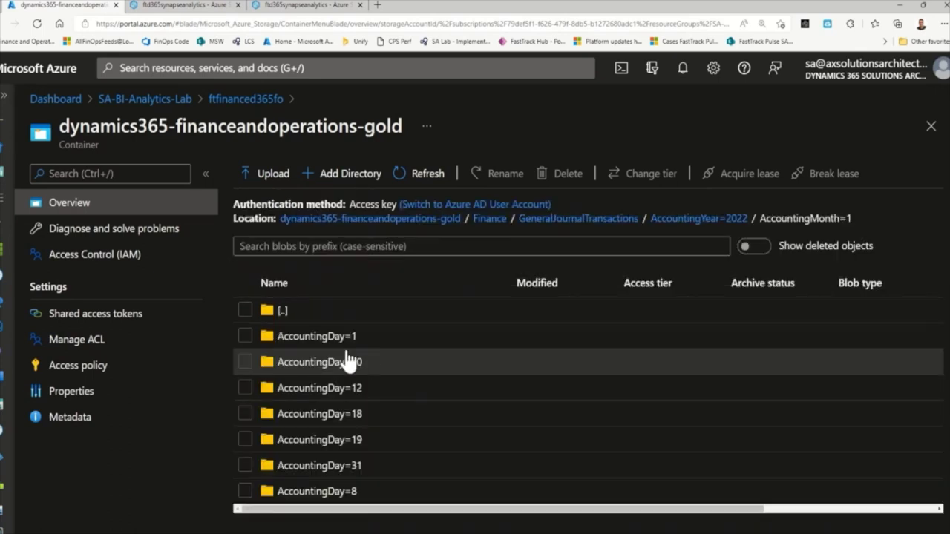
{"action": "left_click", "coordinate": [319, 336]}
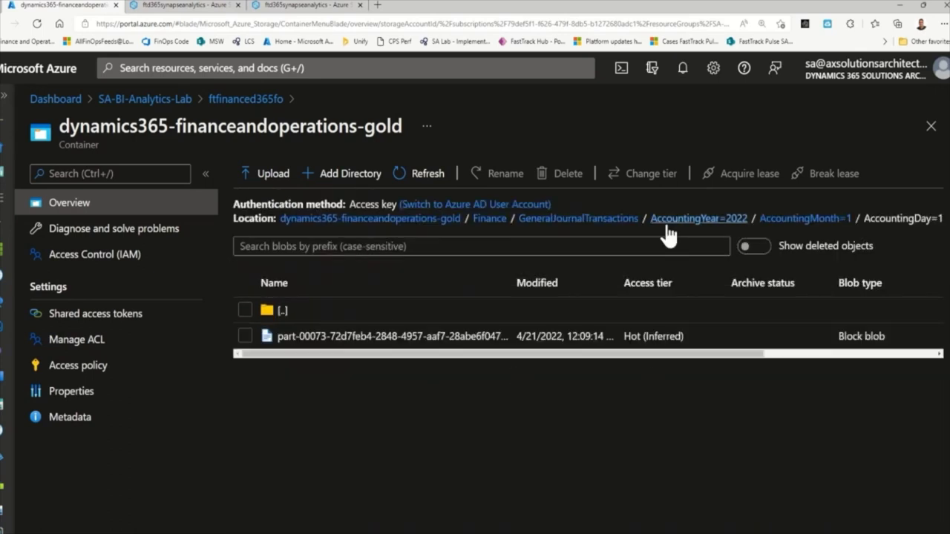
{"action": "left_click", "coordinate": [619, 225]}
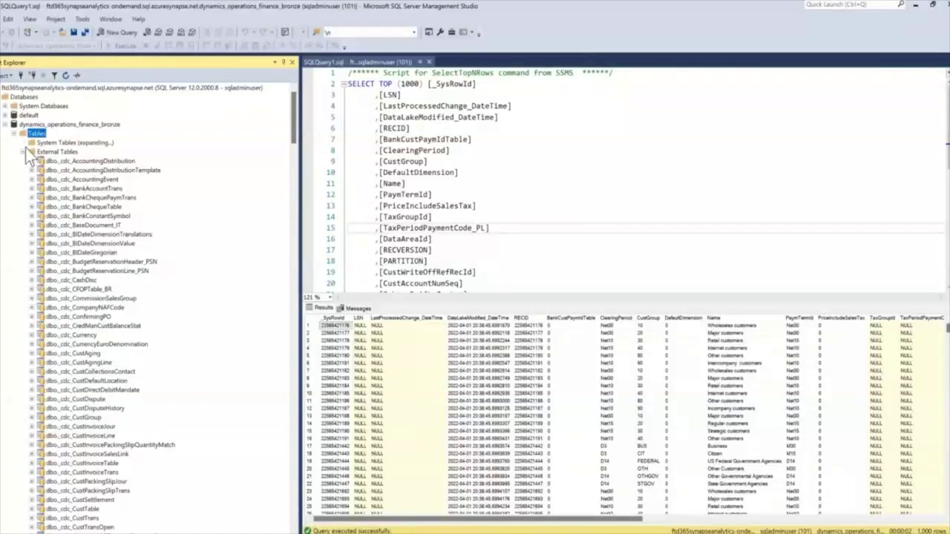
In SQL Server Management Studio, collapse the bronze database's tables and list the views of dynamics_operations_finance_curated and dynamics_operations_finance_silver.
{"action": "left_click", "coordinate": [13, 133]}
{"action": "left_click", "coordinate": [14, 197]}
{"action": "left_click", "coordinate": [5, 198]}
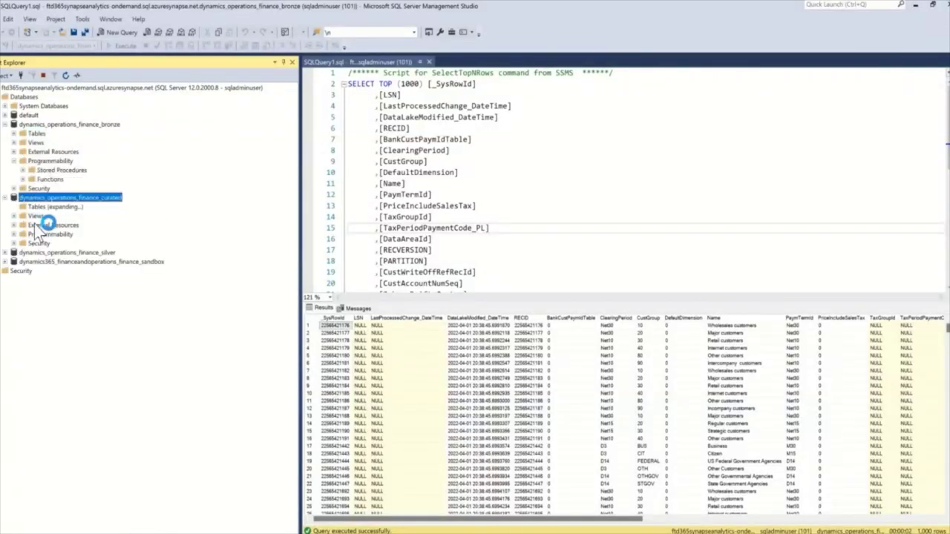
{"action": "left_click", "coordinate": [5, 253]}
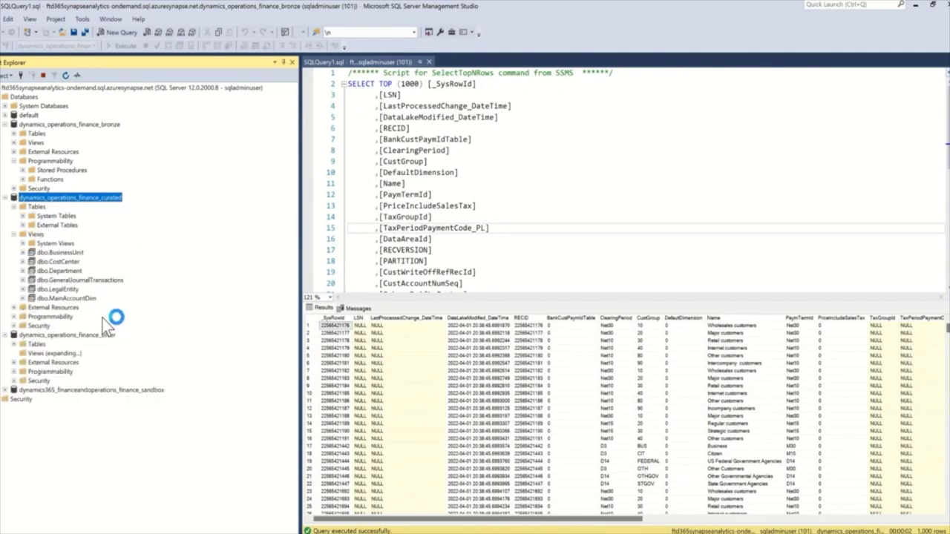
{"action": "left_click", "coordinate": [73, 252]}
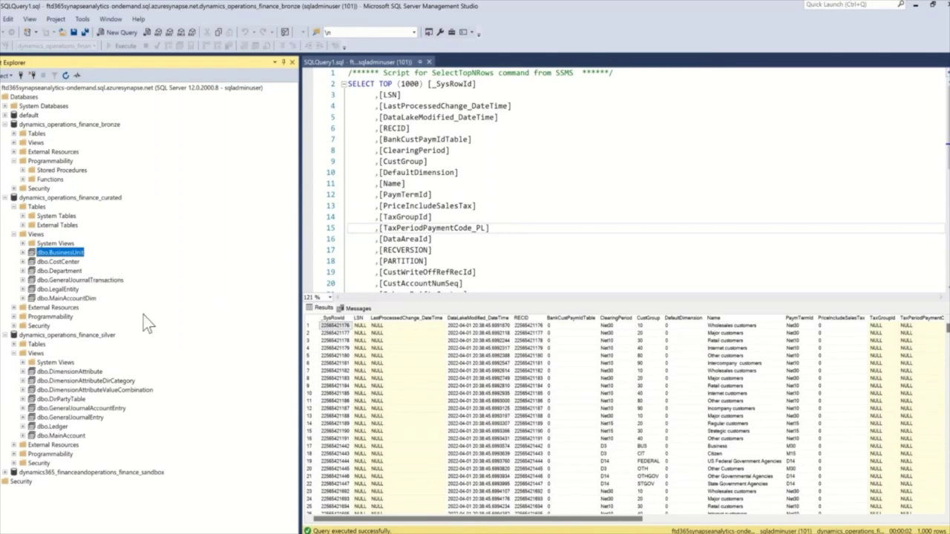
List the columns of the curated dbo.GeneralJournalTransactions view and script the view as CREATE OR ALTER to a new query window.
{"action": "left_click", "coordinate": [22, 280]}
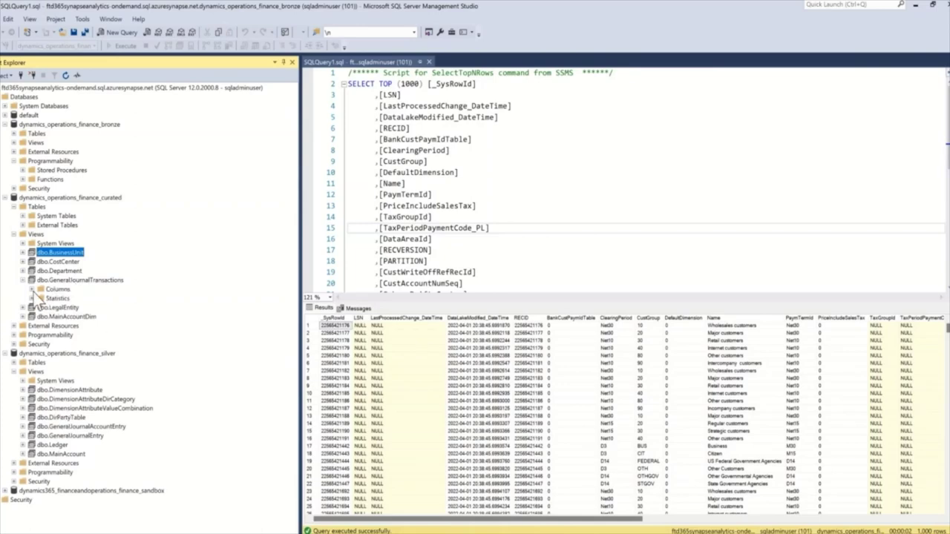
{"action": "left_click", "coordinate": [31, 290]}
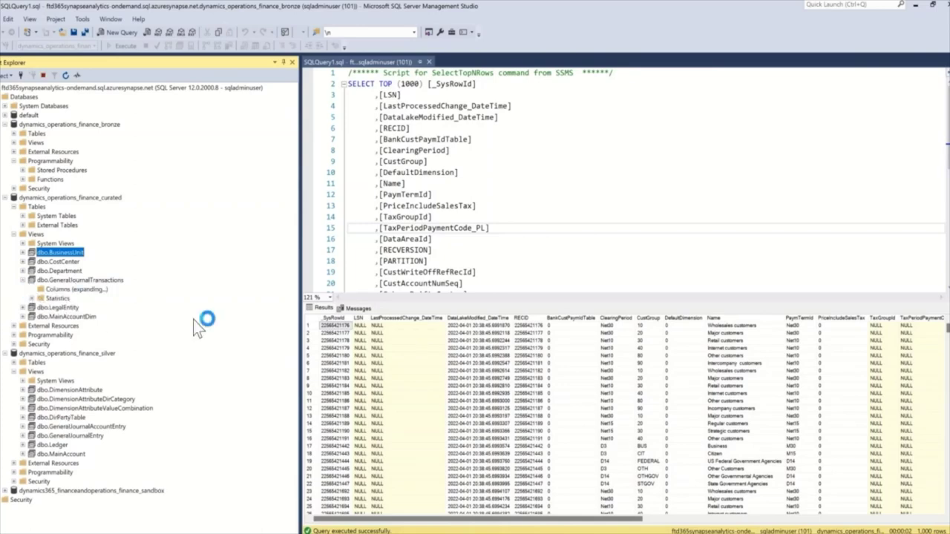
{"action": "scroll", "coordinate": [92, 426], "scroll_direction": "down", "scroll_amount": 2}
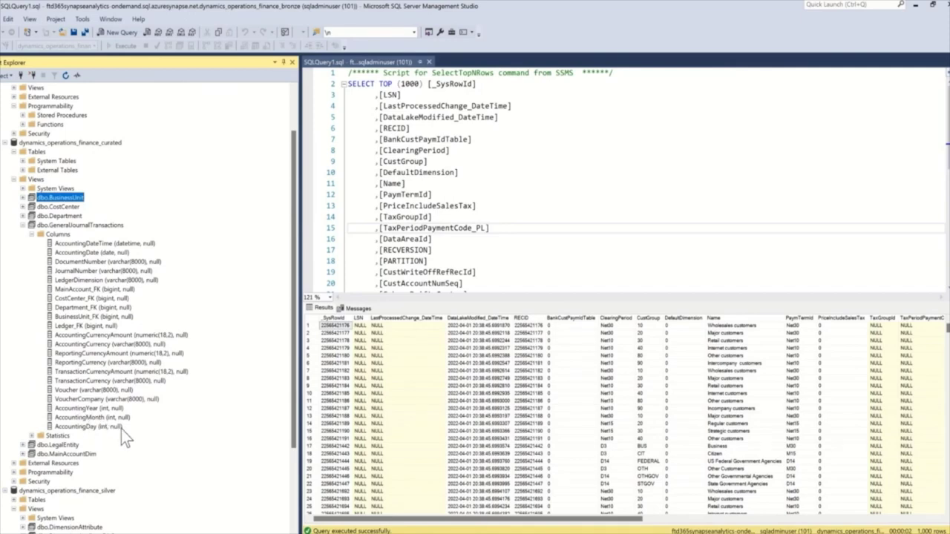
{"action": "right_click", "coordinate": [111, 224]}
{"action": "mouse_move", "coordinate": [148, 247]}
{"action": "mouse_move", "coordinate": [234, 256]}
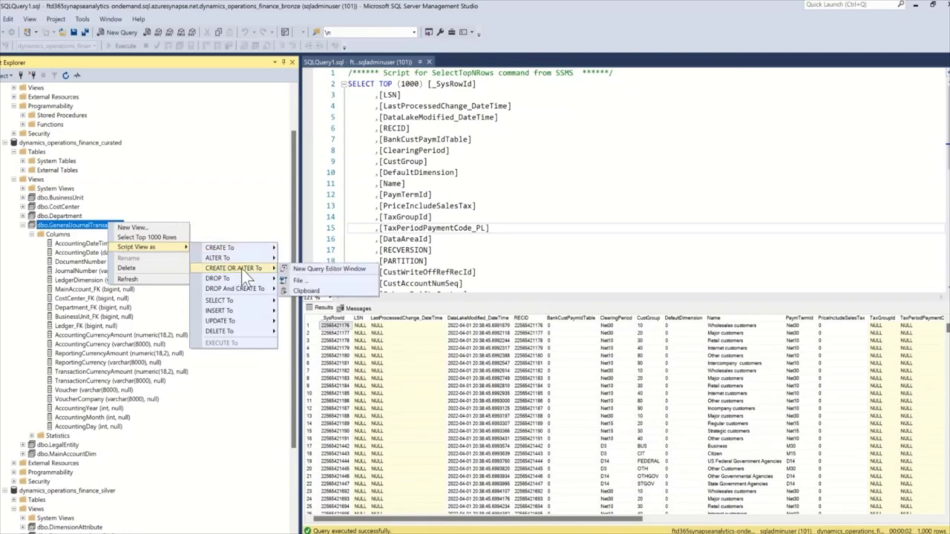
{"action": "left_click", "coordinate": [326, 269]}
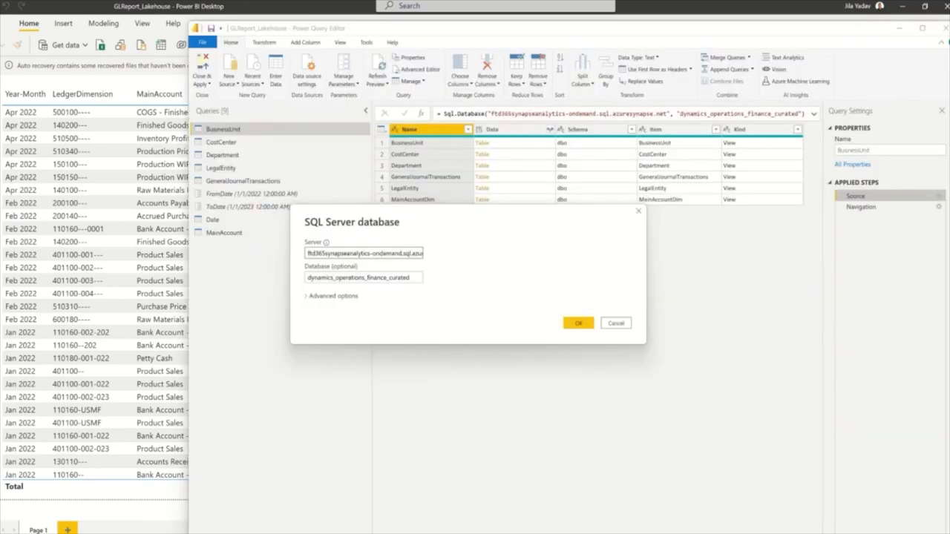
In Power BI Desktop's Power Query Editor, inspect the BusinessUnit query's SQL Server source settings and close them without changes.
{"action": "left_click", "coordinate": [405, 253]}
{"action": "left_click", "coordinate": [622, 327]}
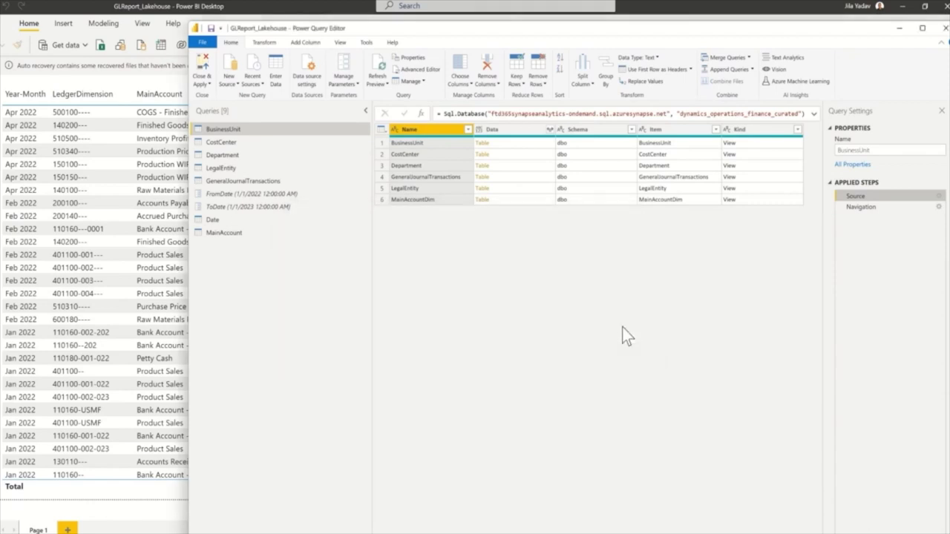
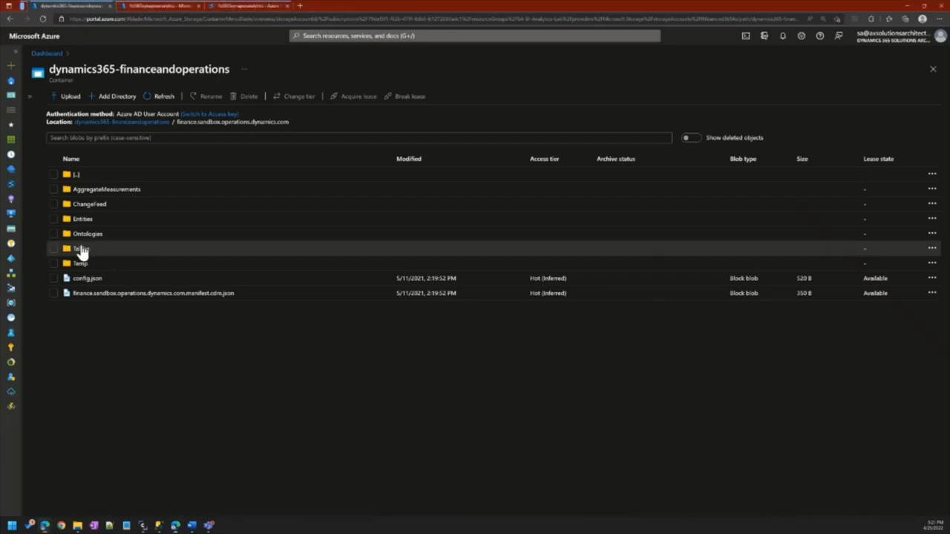
Browse the container to Tables/Finance/AccountsReceivable/Group/CustGroup to view its data files, and switch to SQL Server Management Studio.
{"action": "left_click", "coordinate": [82, 250]}
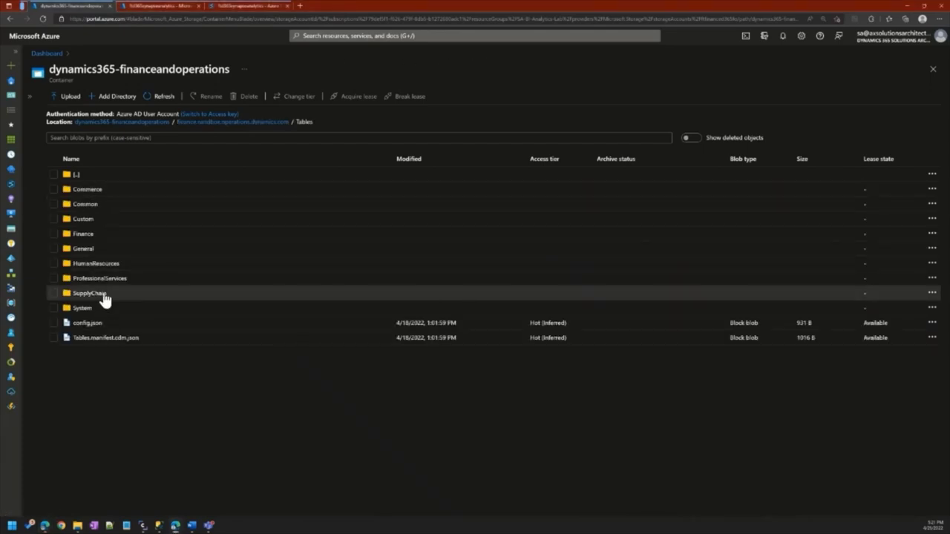
{"action": "left_click", "coordinate": [93, 233]}
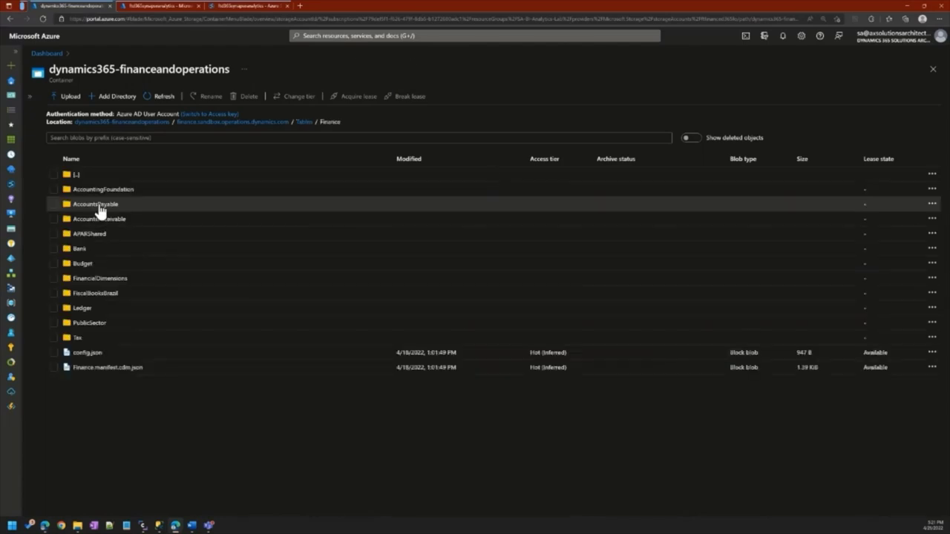
{"action": "left_click", "coordinate": [109, 221]}
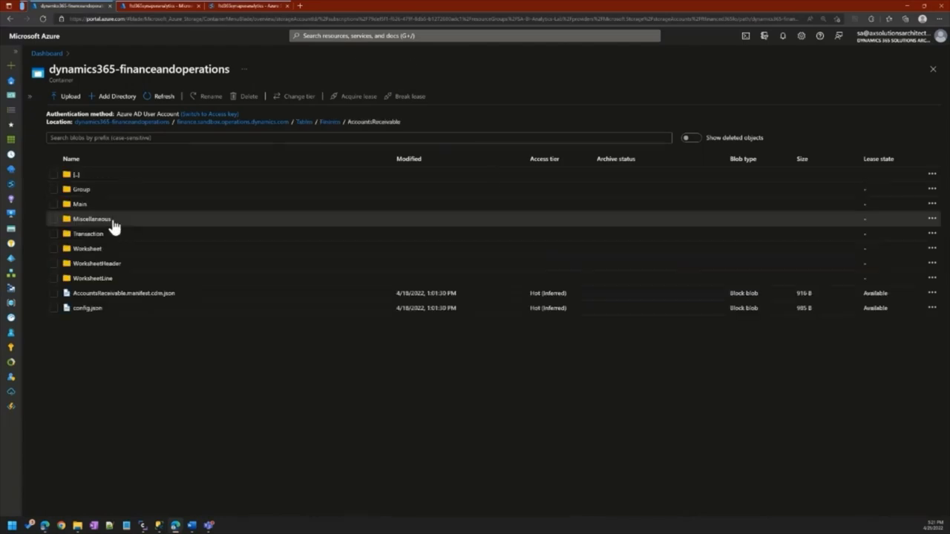
{"action": "left_click", "coordinate": [98, 193]}
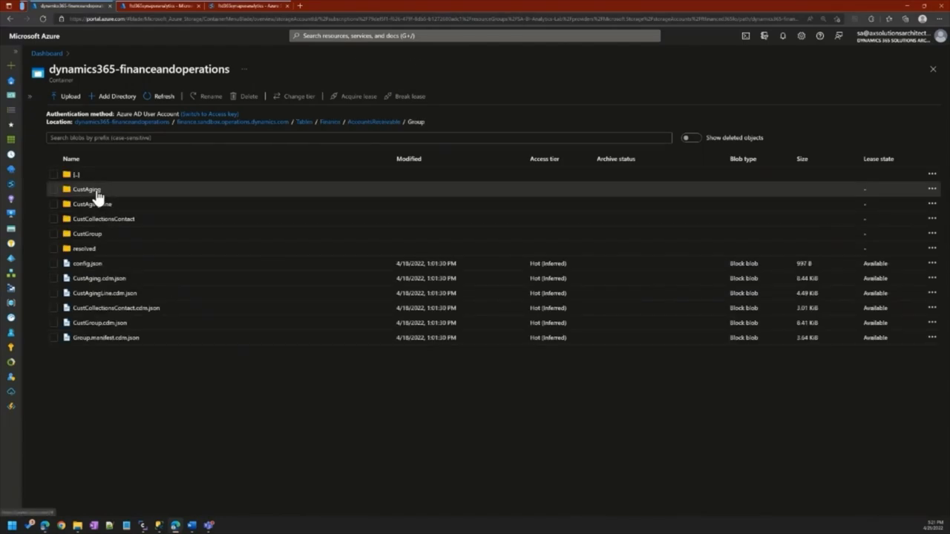
{"action": "left_click", "coordinate": [104, 238]}
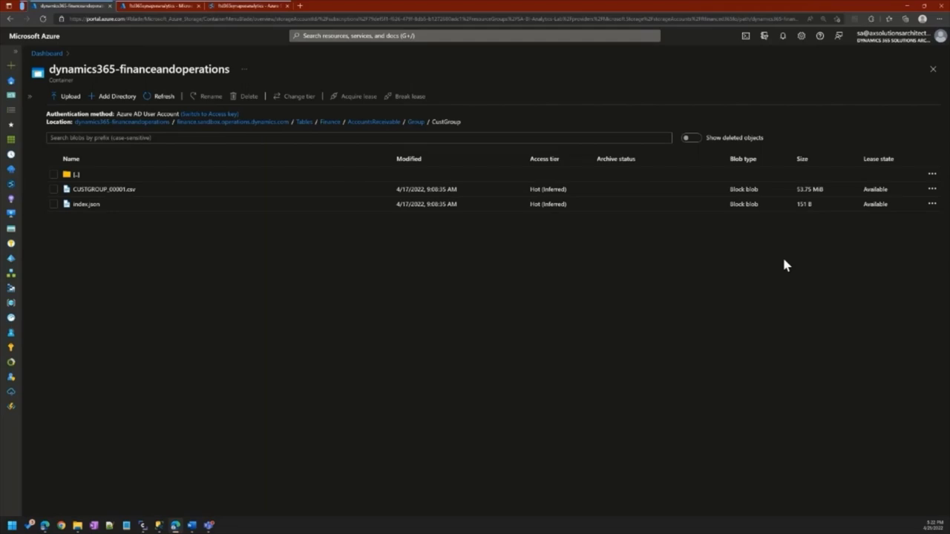
{"action": "left_click", "coordinate": [159, 526]}
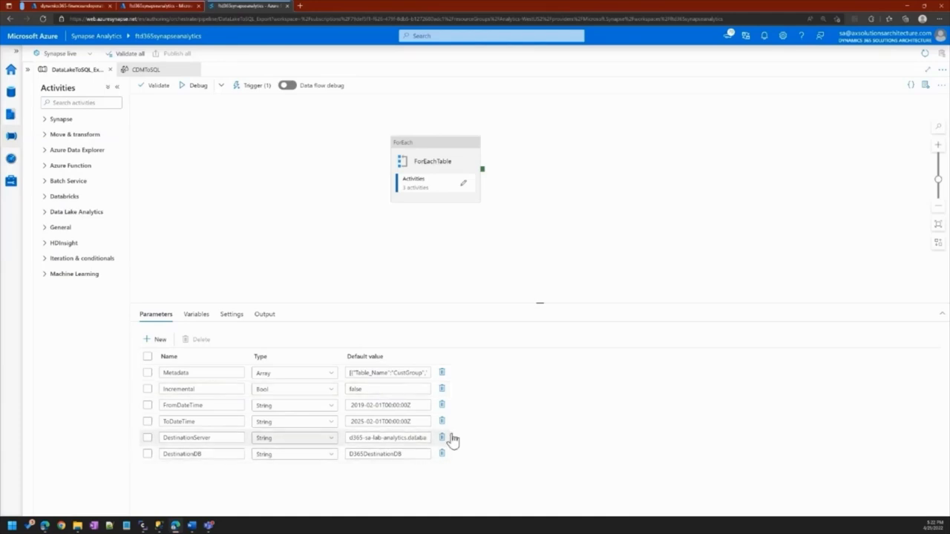
Inspect the DataLakeToSQL_Export pipeline's variables and the GetMetadata and CreateTable settings in the true branch of ForEachTable's FullExport condition.
{"action": "left_click", "coordinate": [204, 323]}
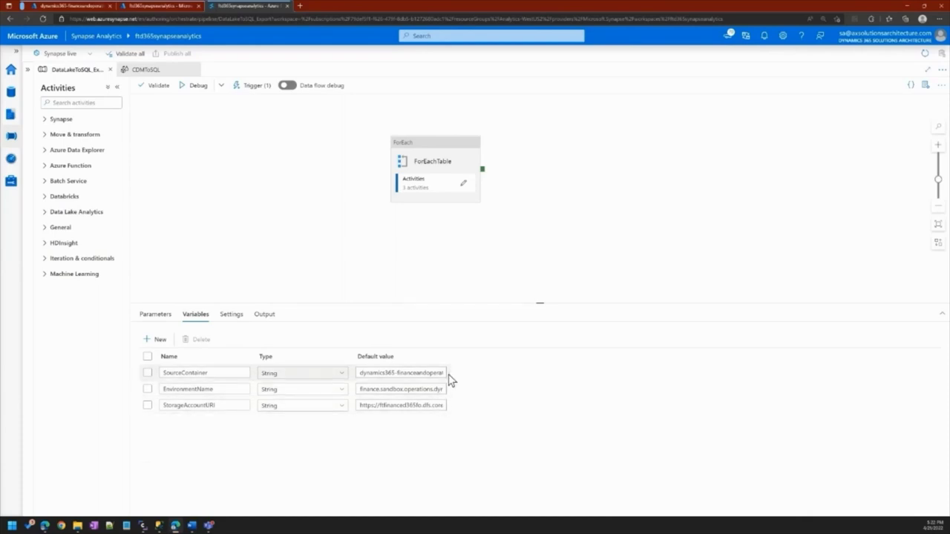
{"action": "left_click", "coordinate": [464, 186]}
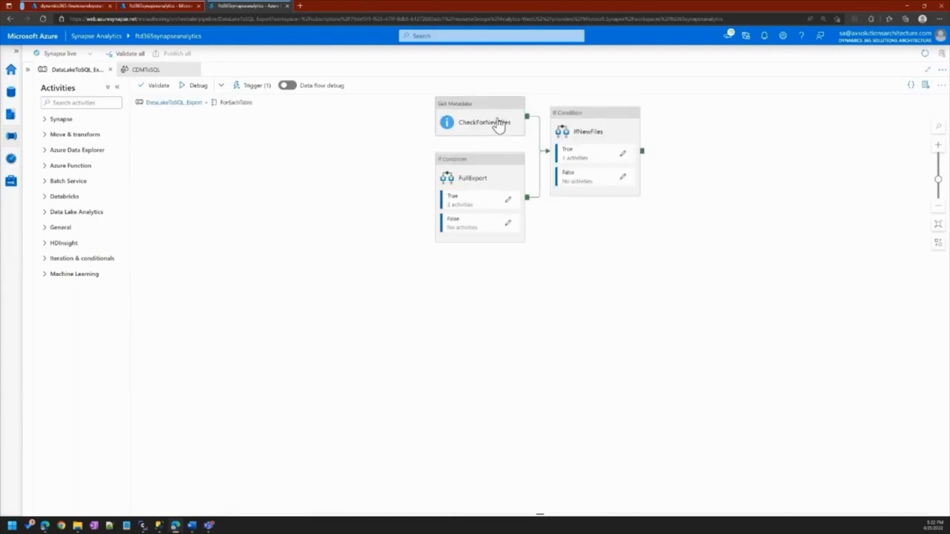
{"action": "left_click", "coordinate": [509, 201]}
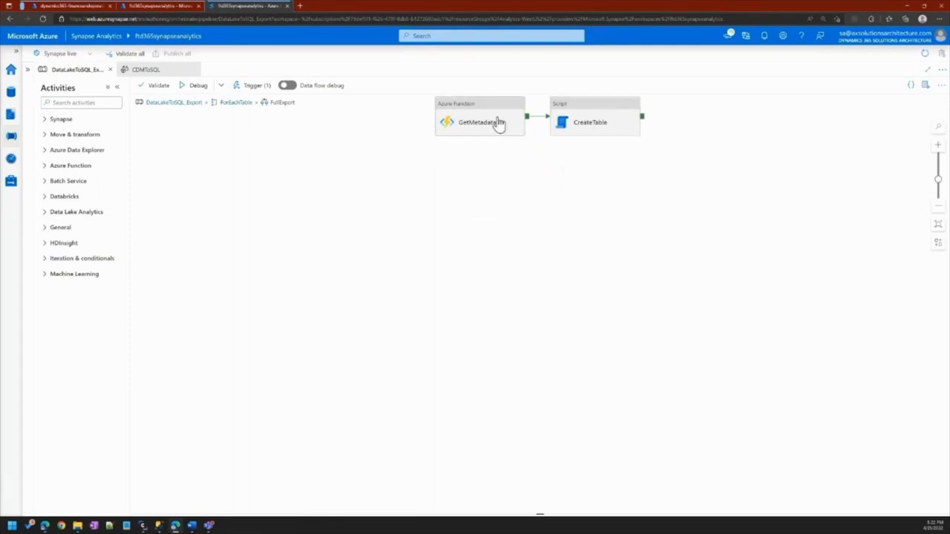
{"action": "left_click", "coordinate": [476, 126]}
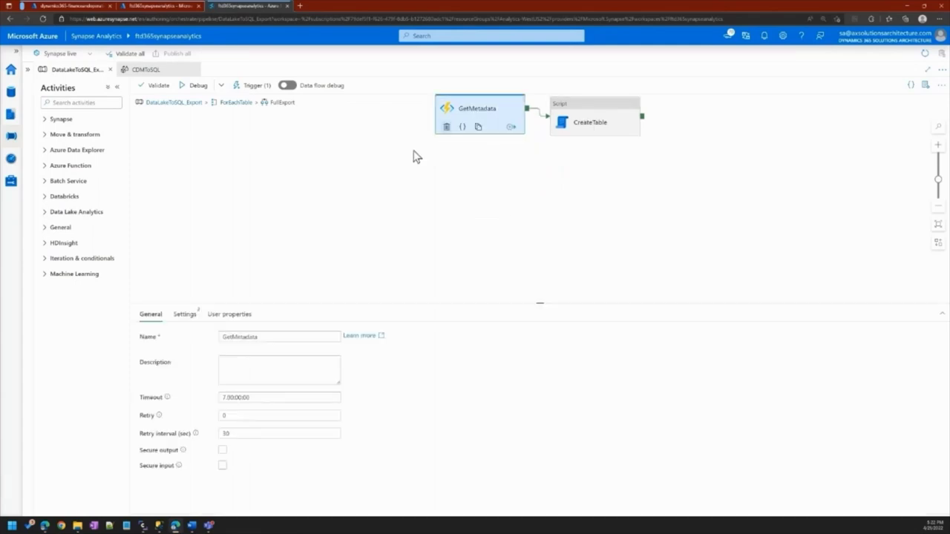
{"action": "left_click", "coordinate": [186, 315]}
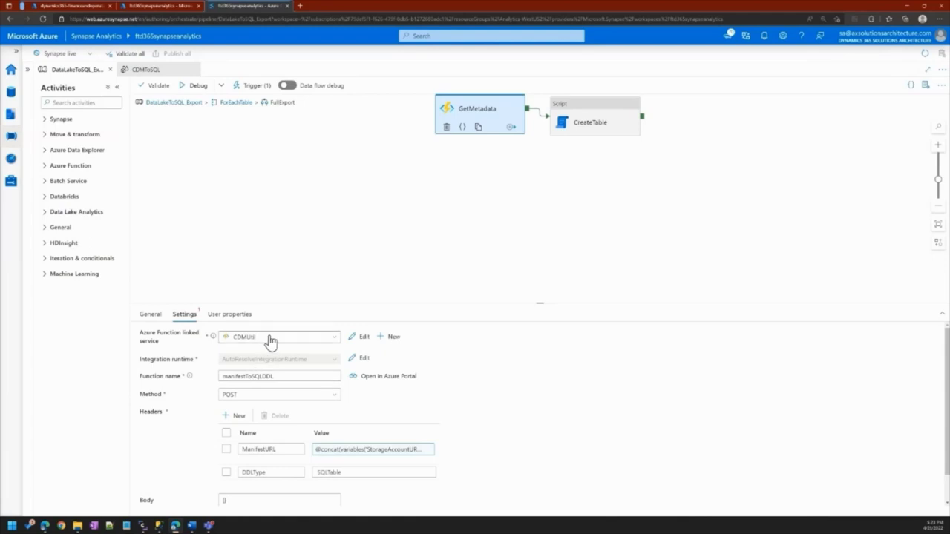
{"action": "left_click", "coordinate": [602, 124]}
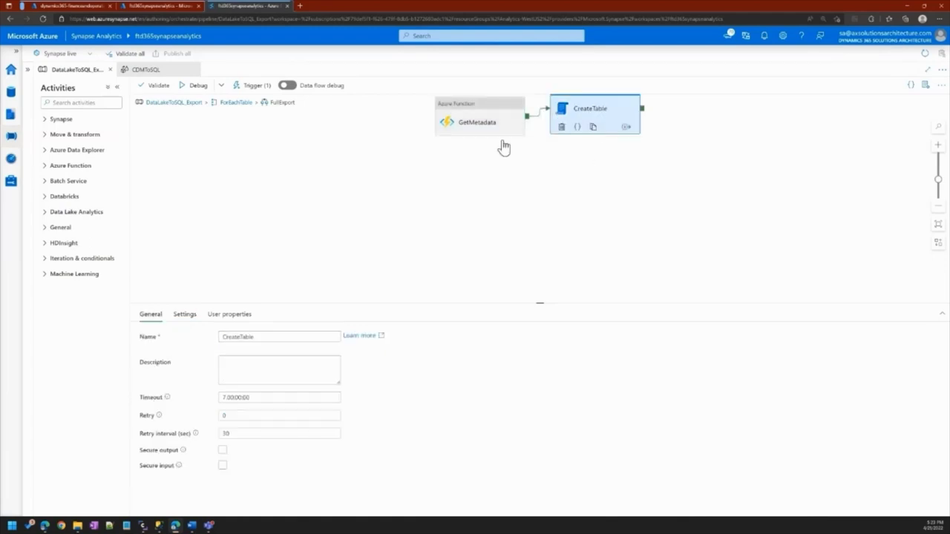
{"action": "left_click", "coordinate": [187, 320]}
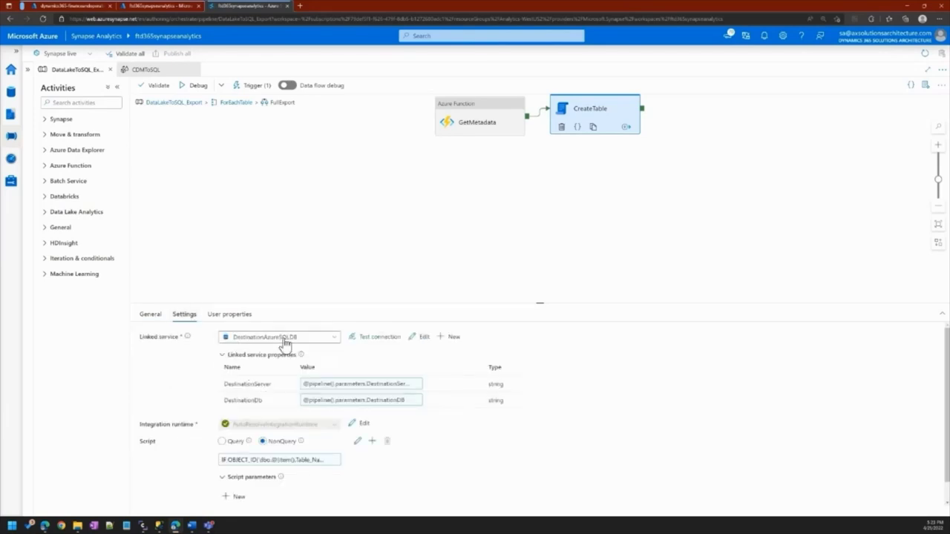
Open the true activities of ForEachTable's IfNewFiles condition and inspect the SQLSink settings of the CDMToSQL data flow.
{"action": "left_click", "coordinate": [186, 104]}
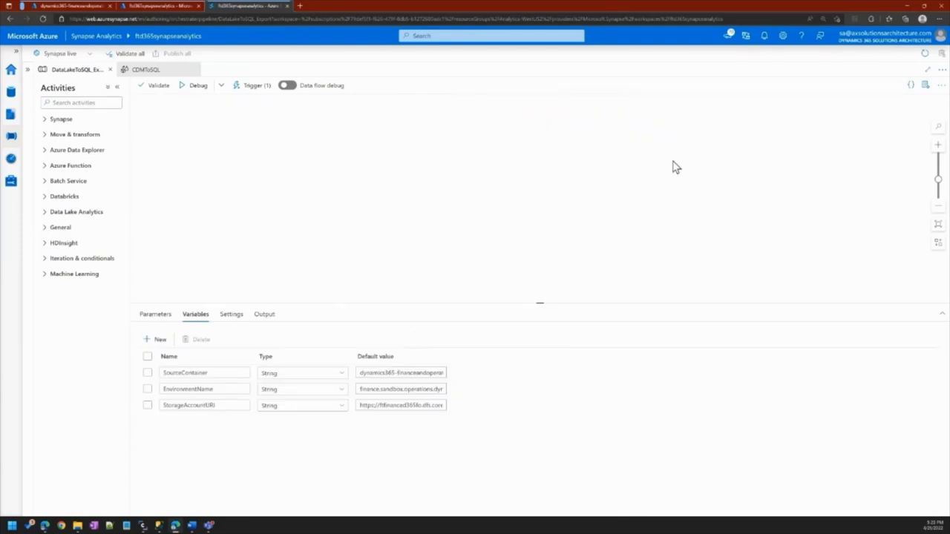
{"action": "left_click", "coordinate": [938, 242]}
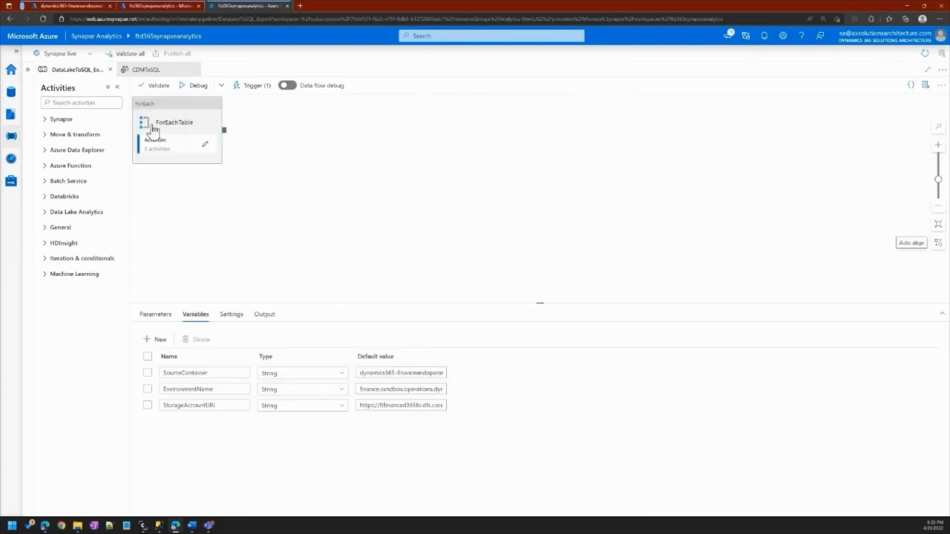
{"action": "left_click", "coordinate": [205, 144]}
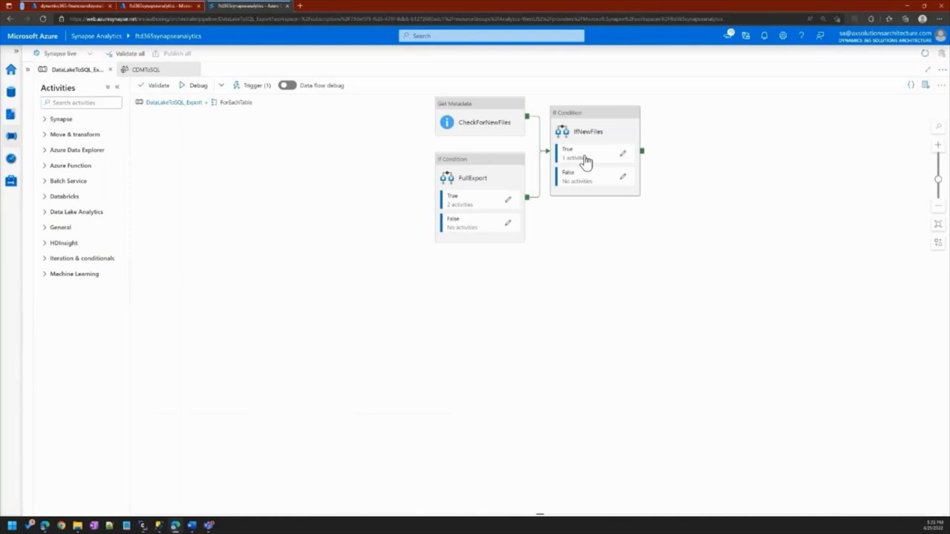
{"action": "left_click", "coordinate": [592, 152]}
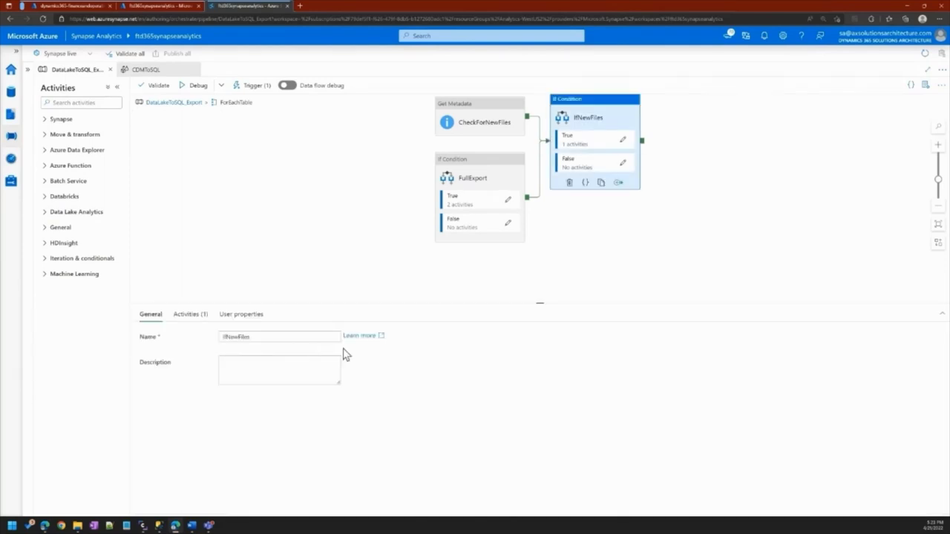
{"action": "left_click", "coordinate": [203, 320]}
{"action": "left_click", "coordinate": [288, 376]}
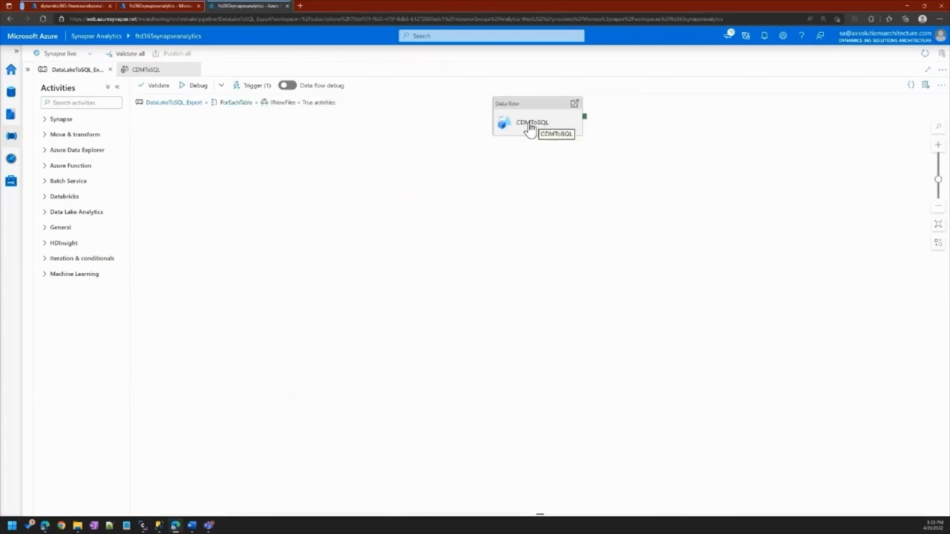
{"action": "left_click", "coordinate": [182, 72]}
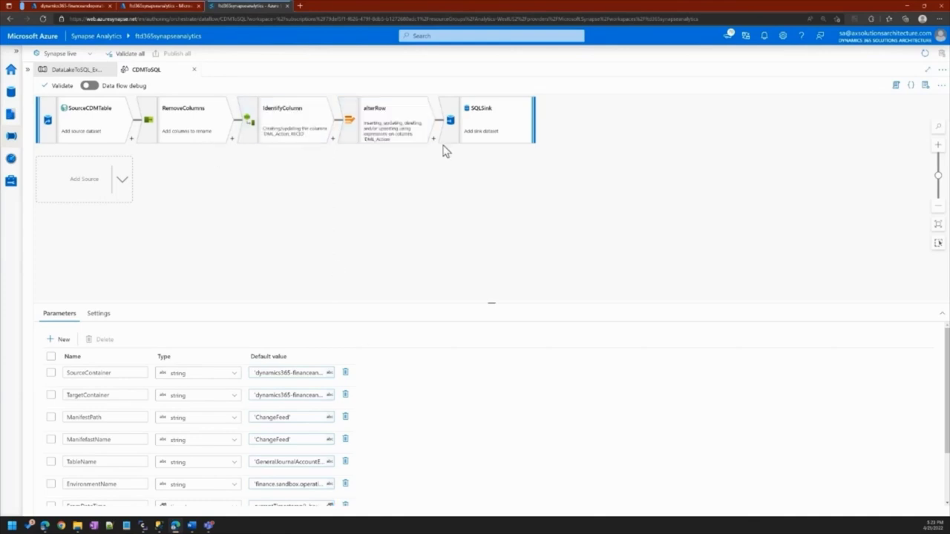
{"action": "left_click", "coordinate": [490, 118]}
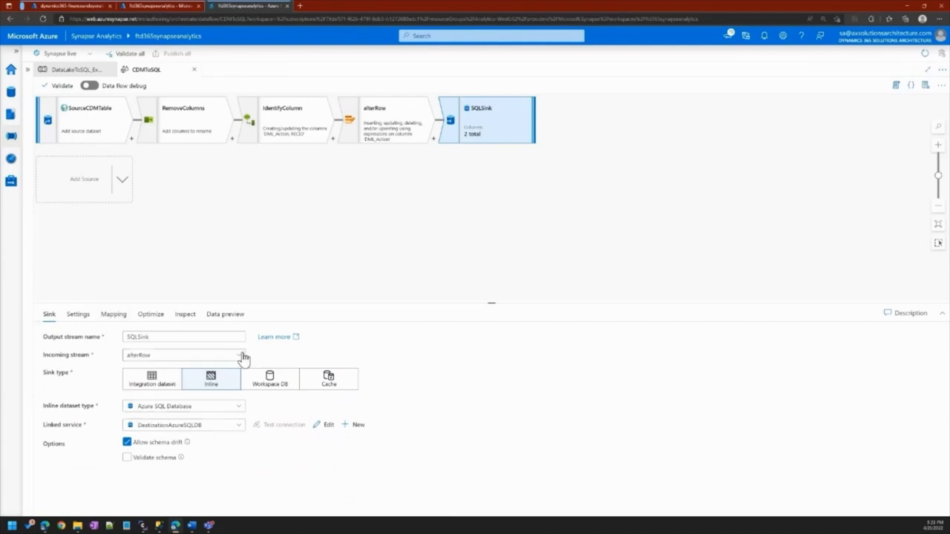
Trigger the DataLakeToSQL_Export pipeline immediately with Incremental set to false and open its activity runs.
{"action": "left_click", "coordinate": [68, 71]}
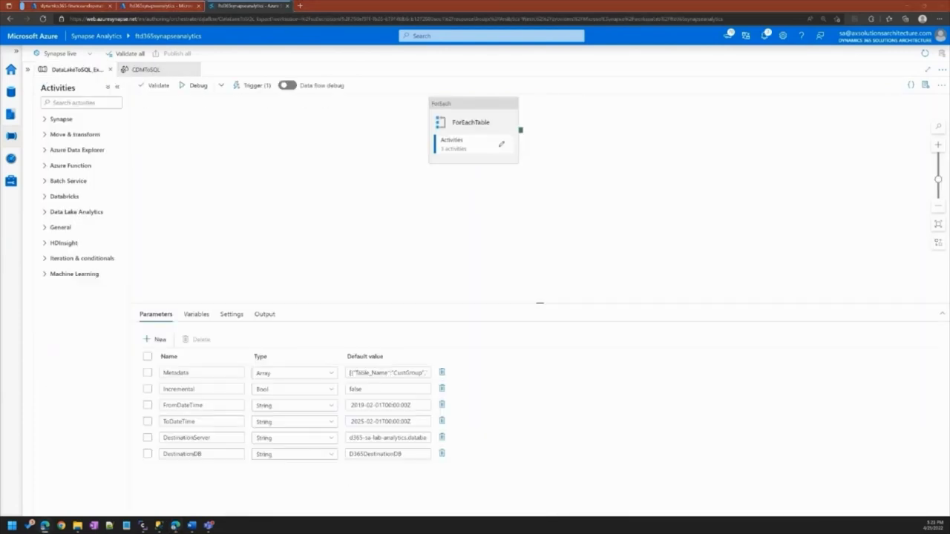
{"action": "left_click", "coordinate": [253, 87]}
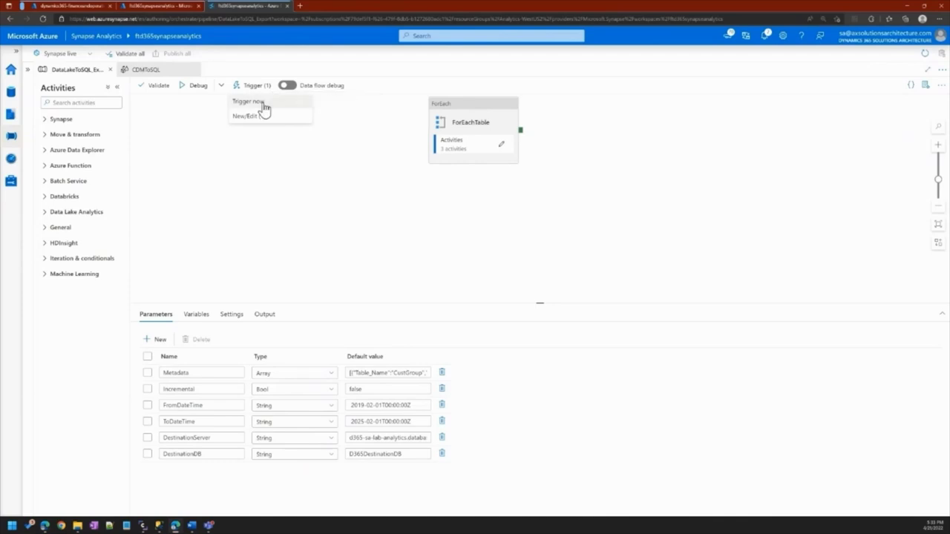
{"action": "left_click", "coordinate": [256, 102]}
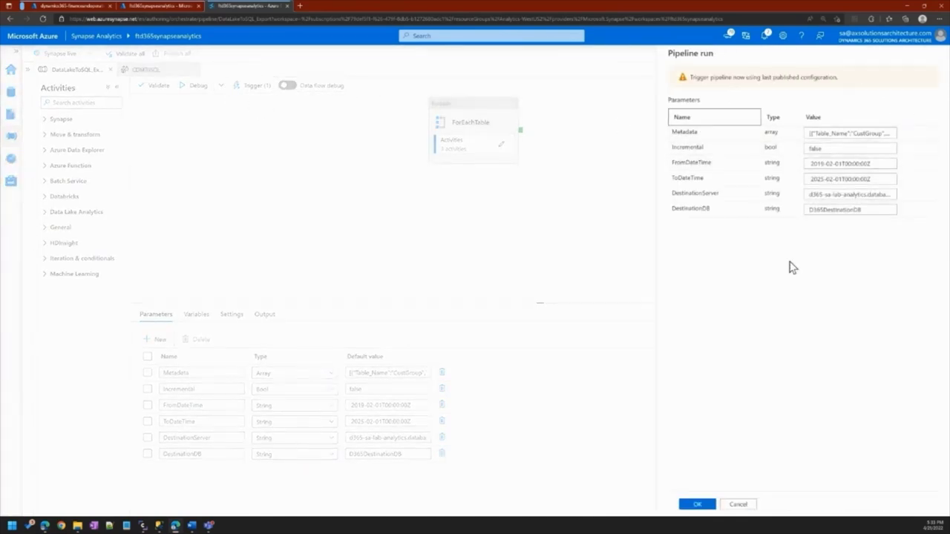
{"action": "left_click", "coordinate": [696, 504]}
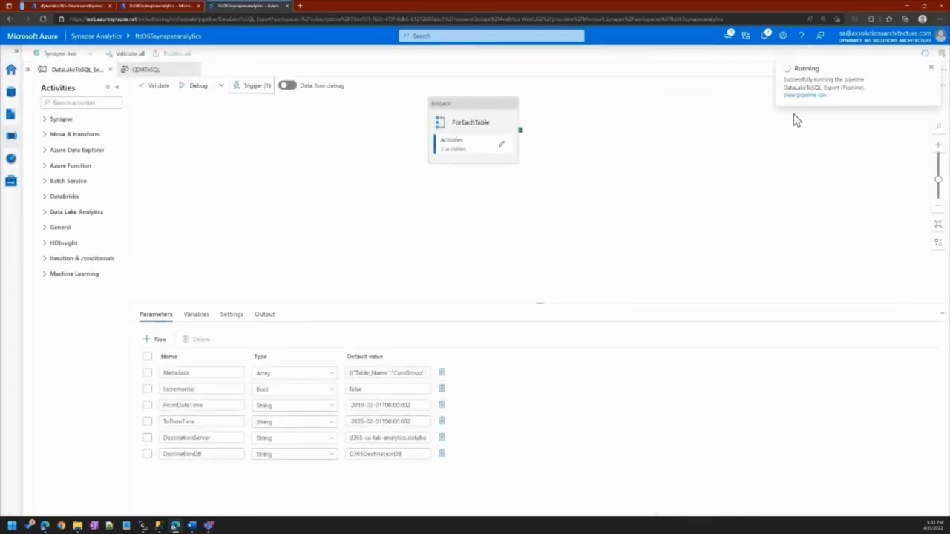
{"action": "left_click", "coordinate": [806, 97]}
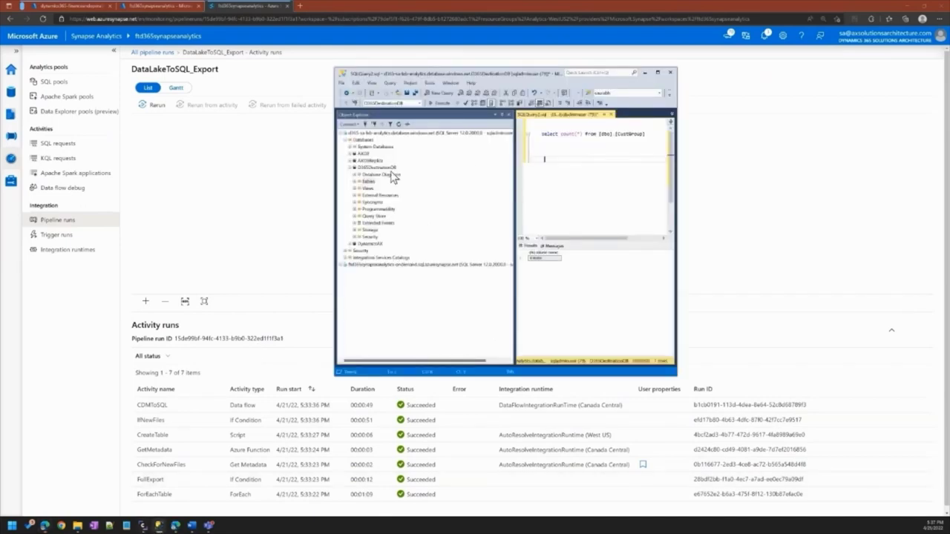
In SQL Server Management Studio, list the tables of D365DestinationDB and return to the CustGroup row-count query.
{"action": "double_click", "coordinate": [359, 186]}
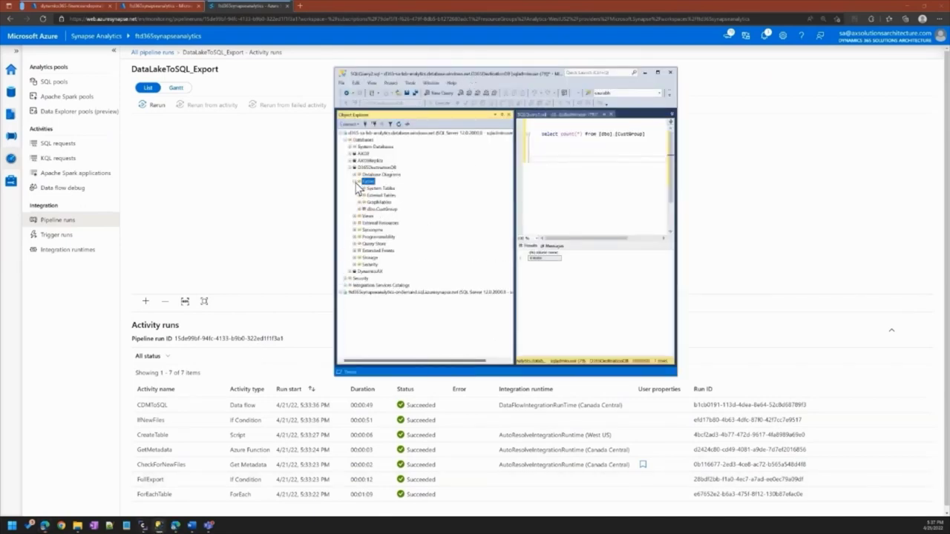
{"action": "left_click", "coordinate": [543, 146]}
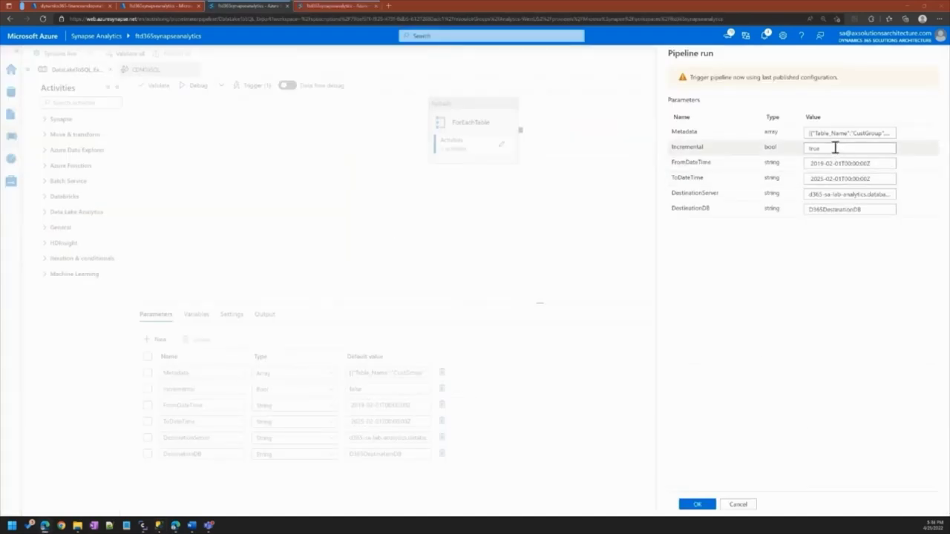
Trigger DataLakeToSQL_Export with Incremental set to true, view its activity runs, and open the CDMToSQL data flow details of the incremental run.
{"action": "left_click", "coordinate": [698, 505]}
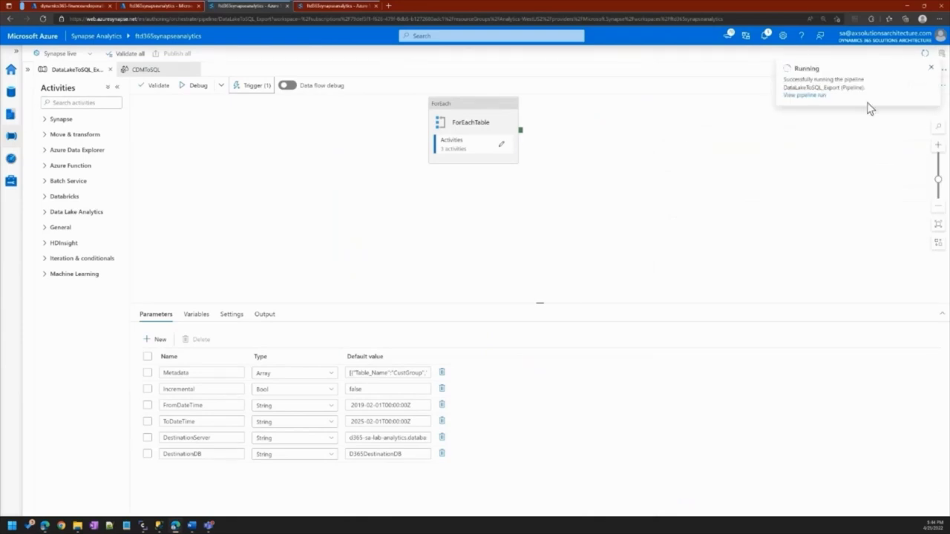
{"action": "left_click", "coordinate": [807, 96]}
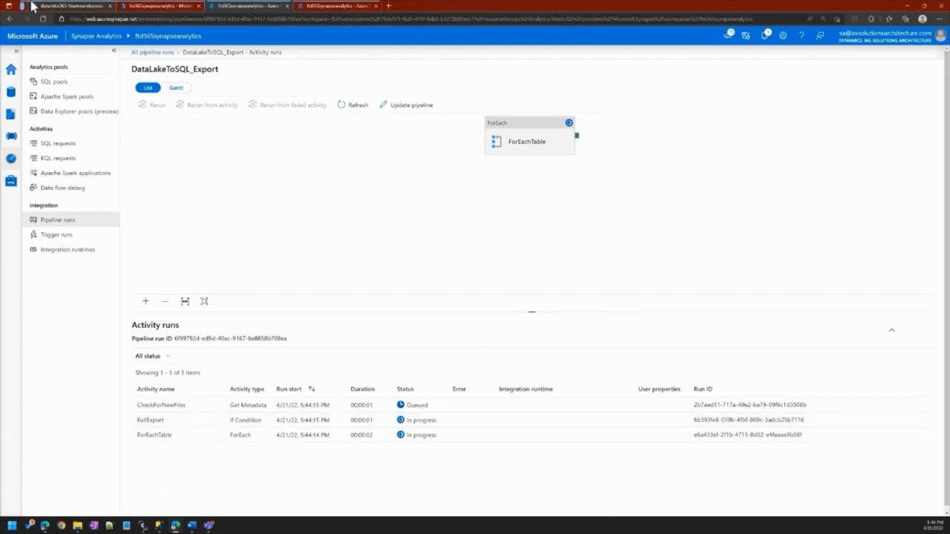
{"action": "left_click", "coordinate": [52, 13]}
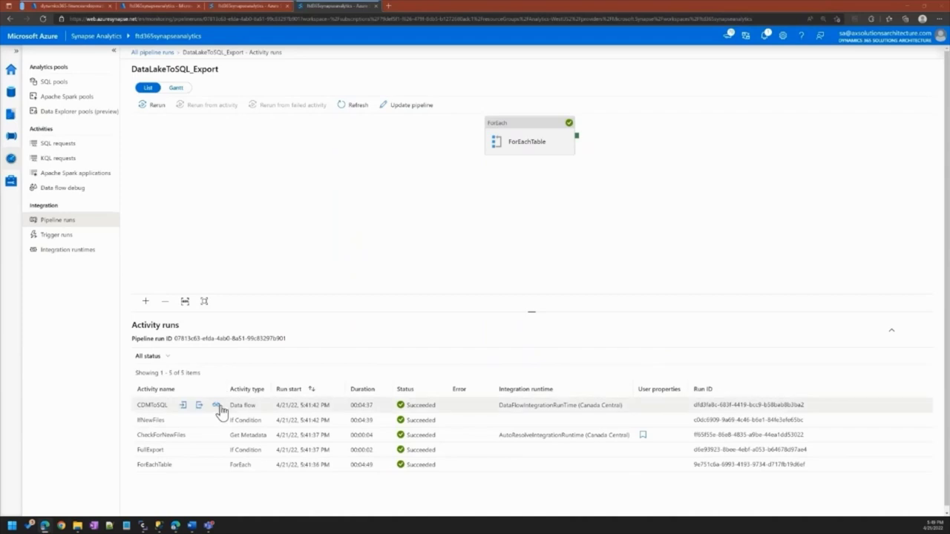
{"action": "left_click", "coordinate": [216, 407]}
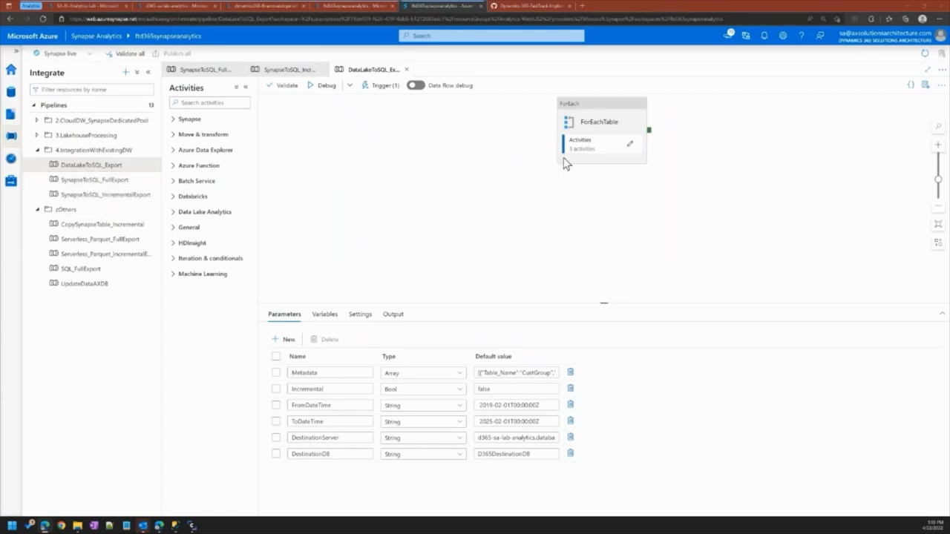
Review the overview and deployment steps in the SynapseToSQL_ADF readme on GitHub, and return to the DataLakeToSQL_Export pipeline in Synapse.
{"action": "left_click", "coordinate": [547, 7]}
{"action": "mouse_move", "coordinate": [366, 42]}
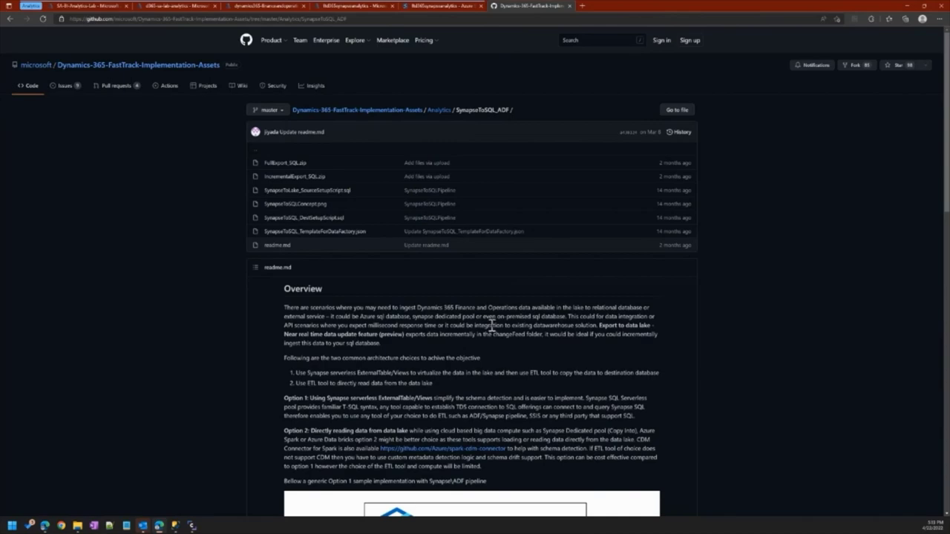
{"action": "scroll", "coordinate": [491, 326], "scroll_direction": "down", "scroll_amount": 1}
{"action": "scroll", "coordinate": [490, 327], "scroll_direction": "down", "scroll_amount": 8}
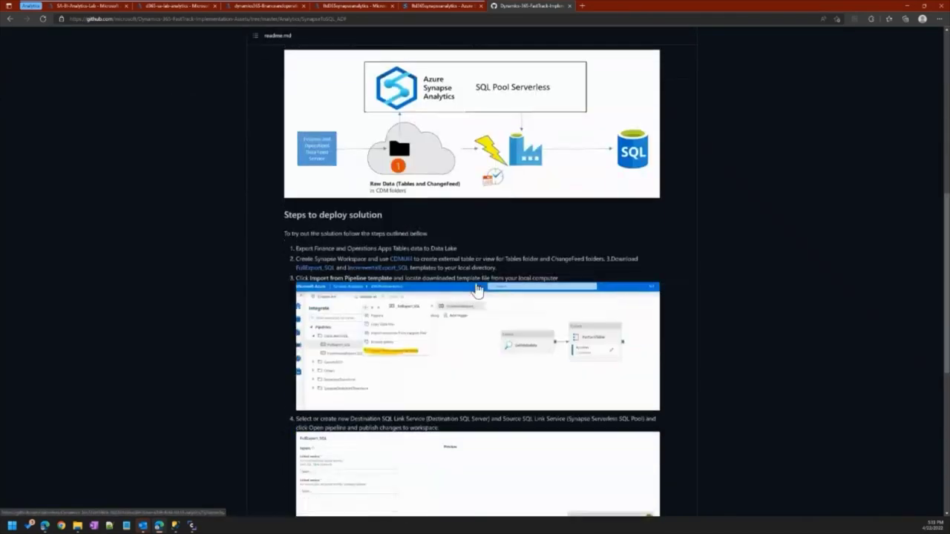
{"action": "left_click", "coordinate": [457, 6]}
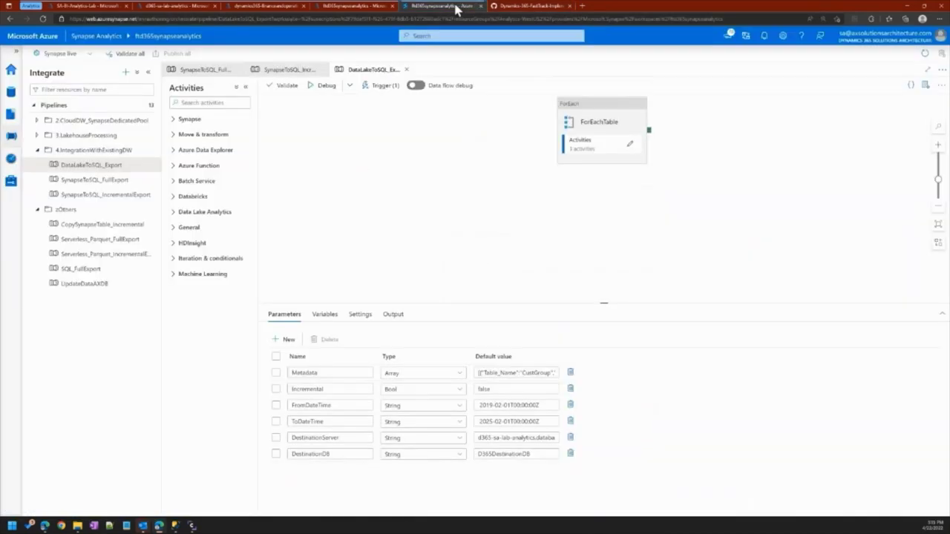